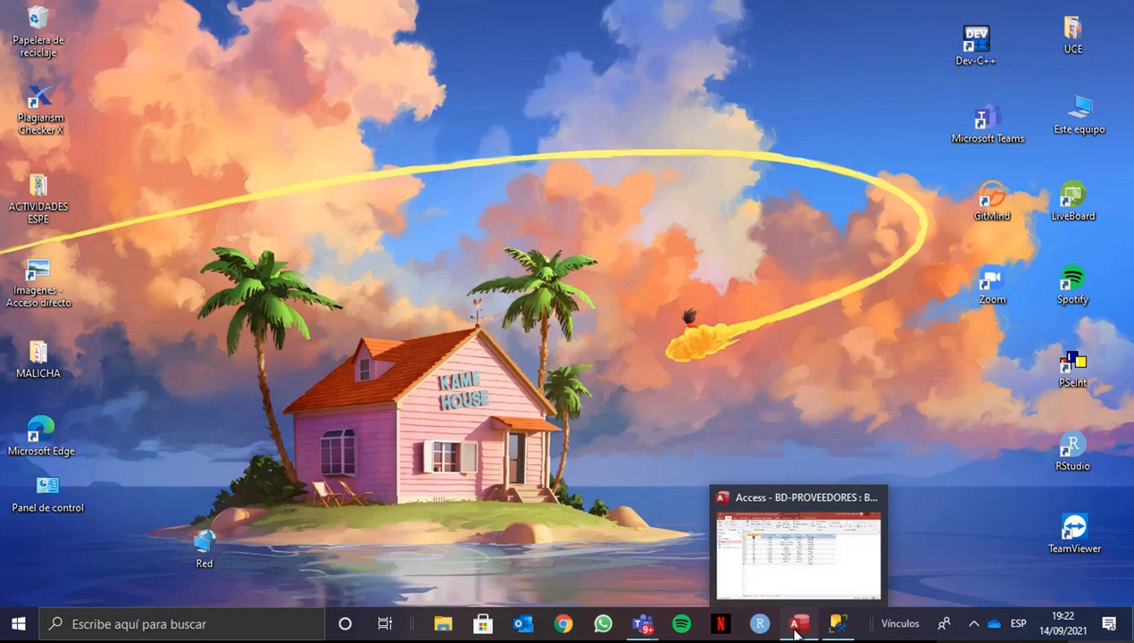
- Switch to Access to view the PIEZA table of BD-PROVEEDORES, and close the program
click(795, 630)
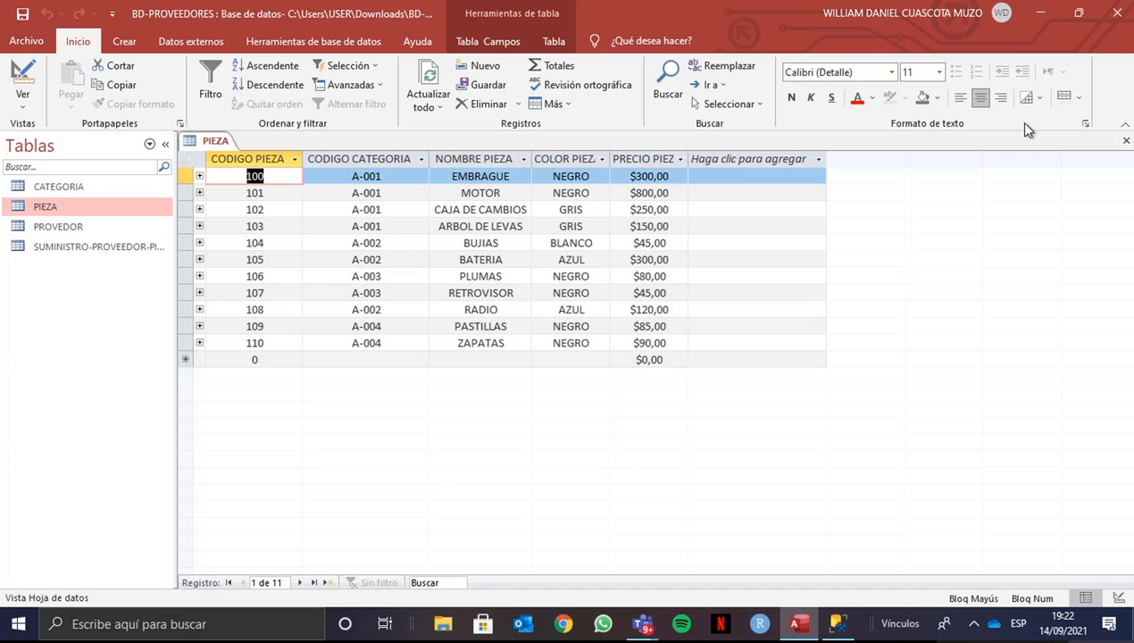
click(1115, 13)
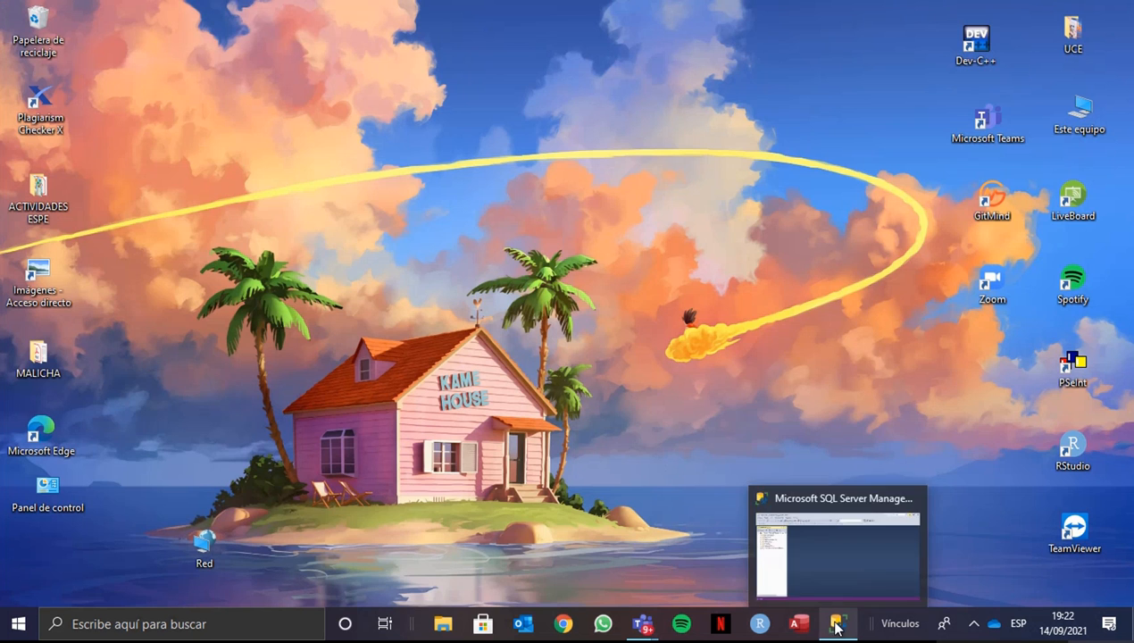
- Switch to SQL Server Management Studio and create a new database named BD-PROVEEDORES with the default settings
click(837, 628)
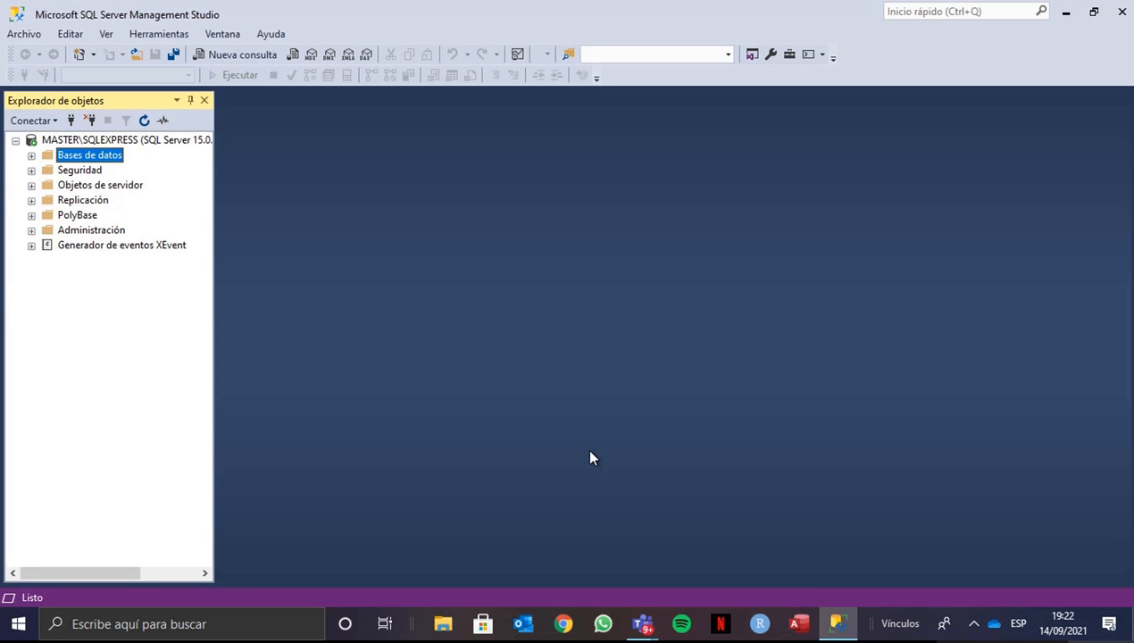
right_click(71, 162)
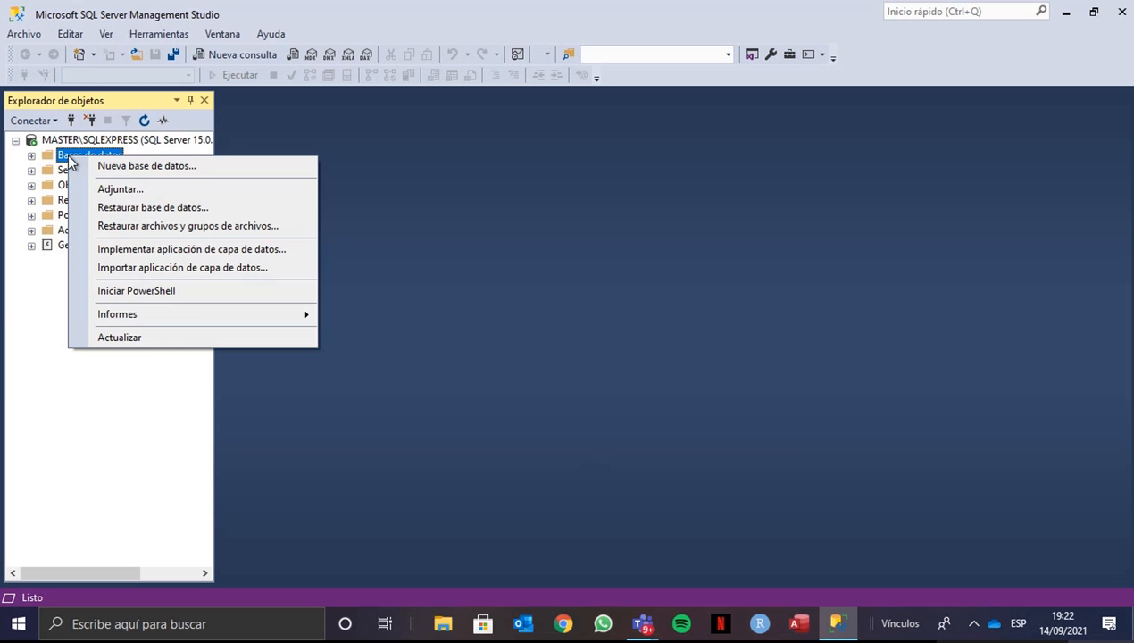
click(120, 169)
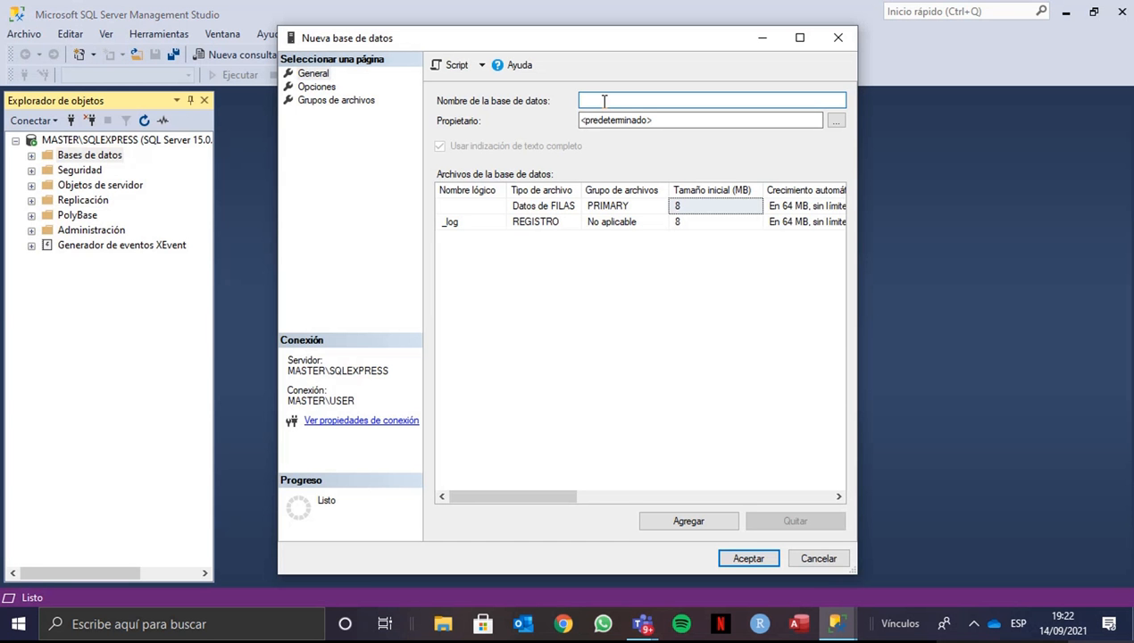
text(BD-PROVEEDORES)
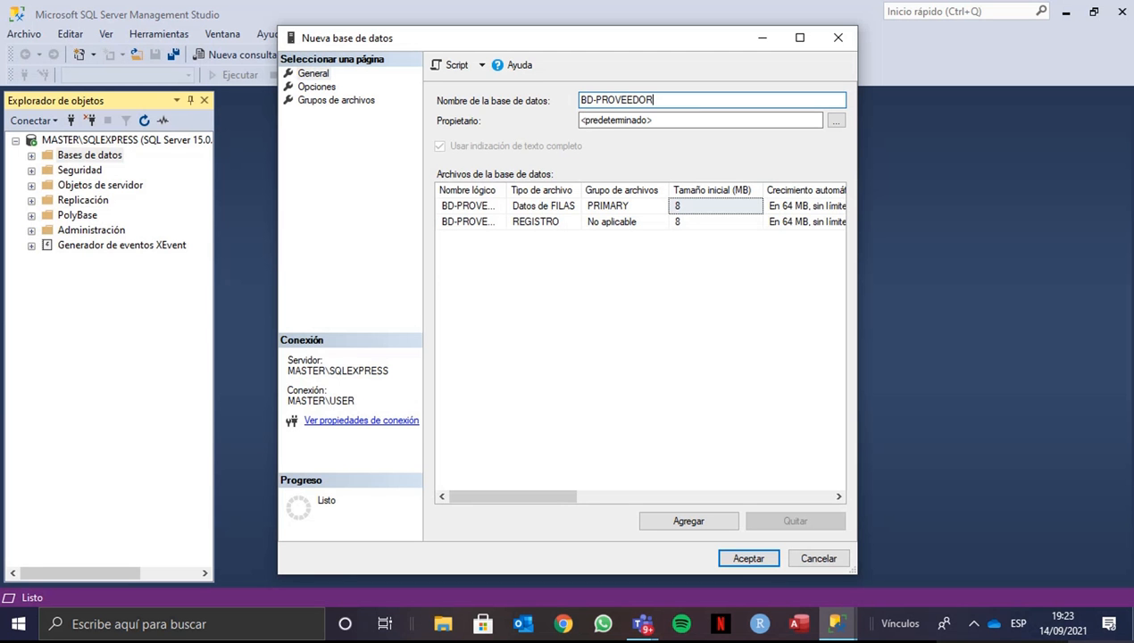
click(735, 557)
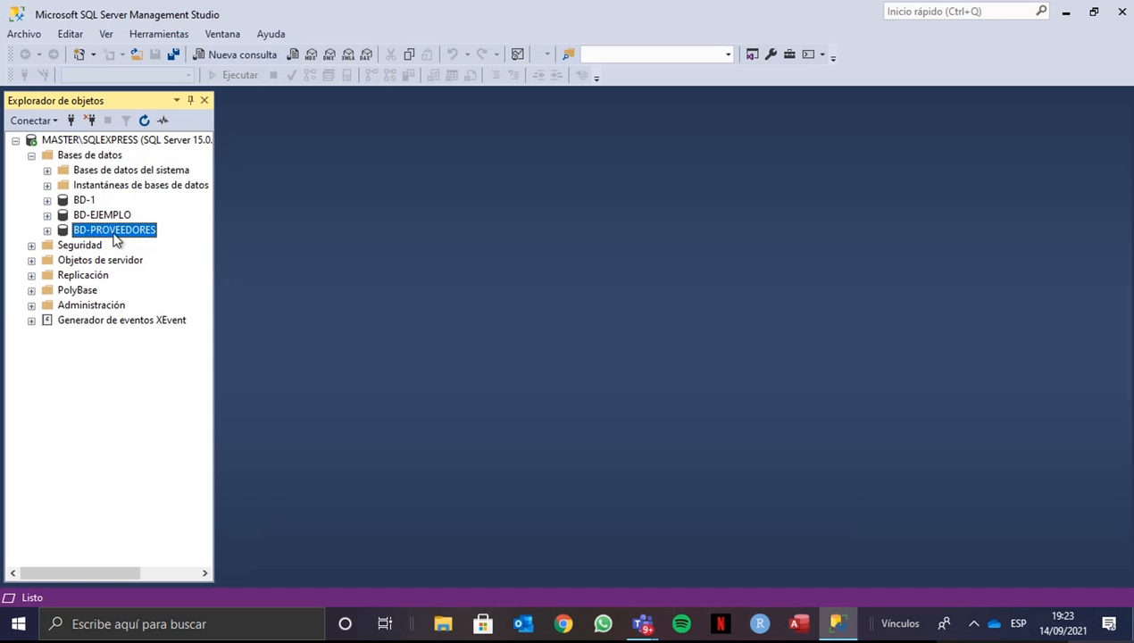
- Start a data import into the BD-PROVEEDORES database with Microsoft Access (Microsoft Jet Database Engine) as the data source
right_click(121, 234)
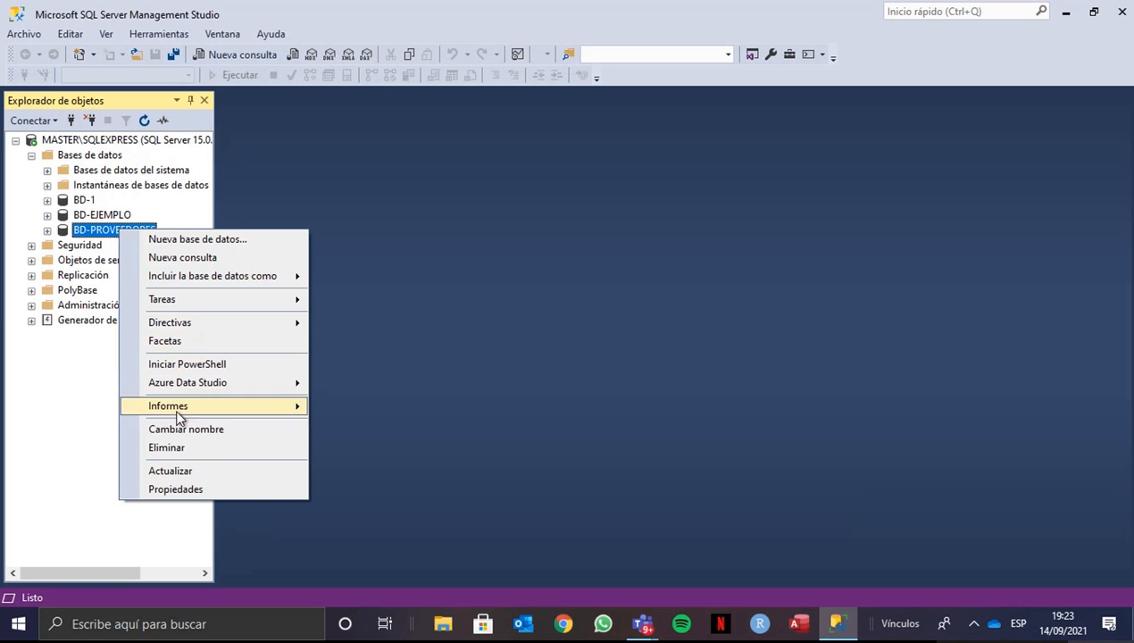
mouse_move(179, 304)
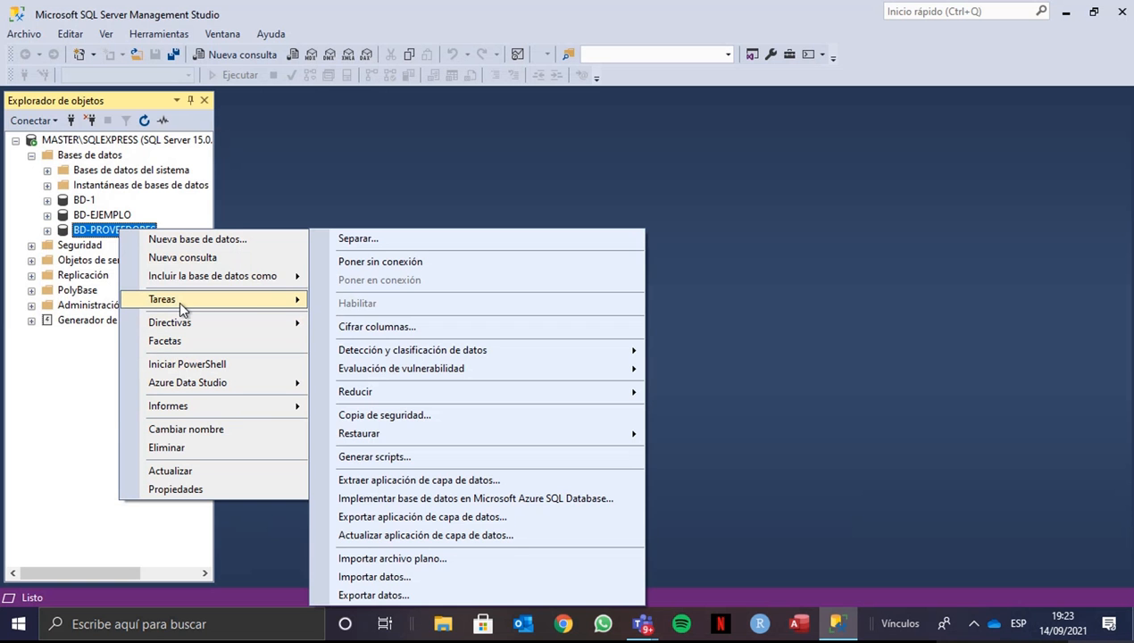
click(391, 581)
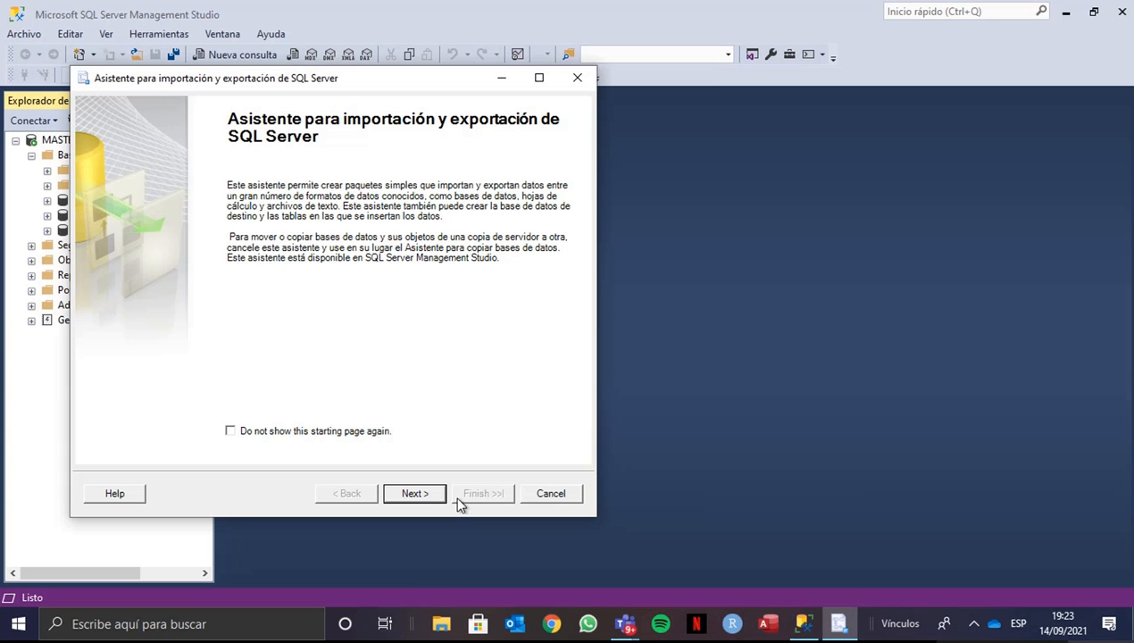
click(416, 492)
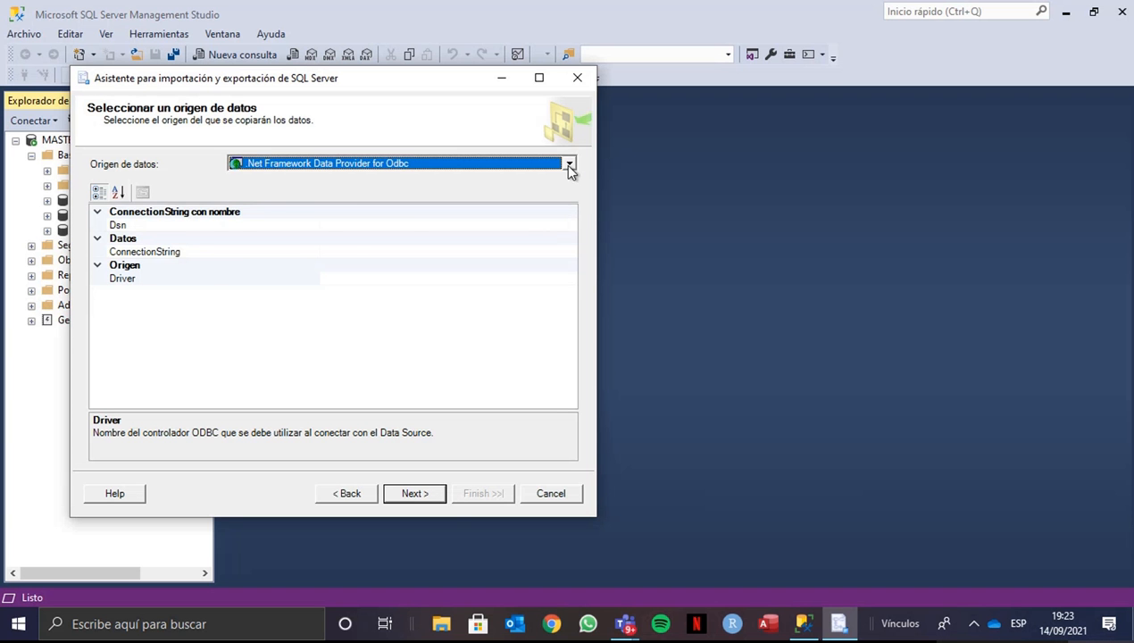
click(569, 166)
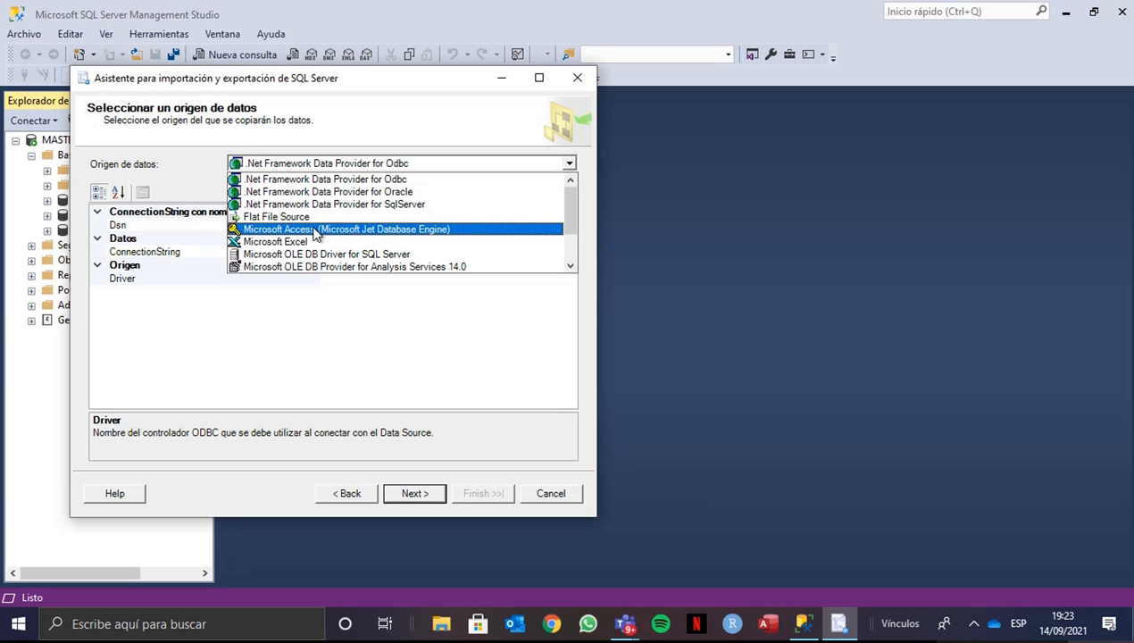
click(313, 230)
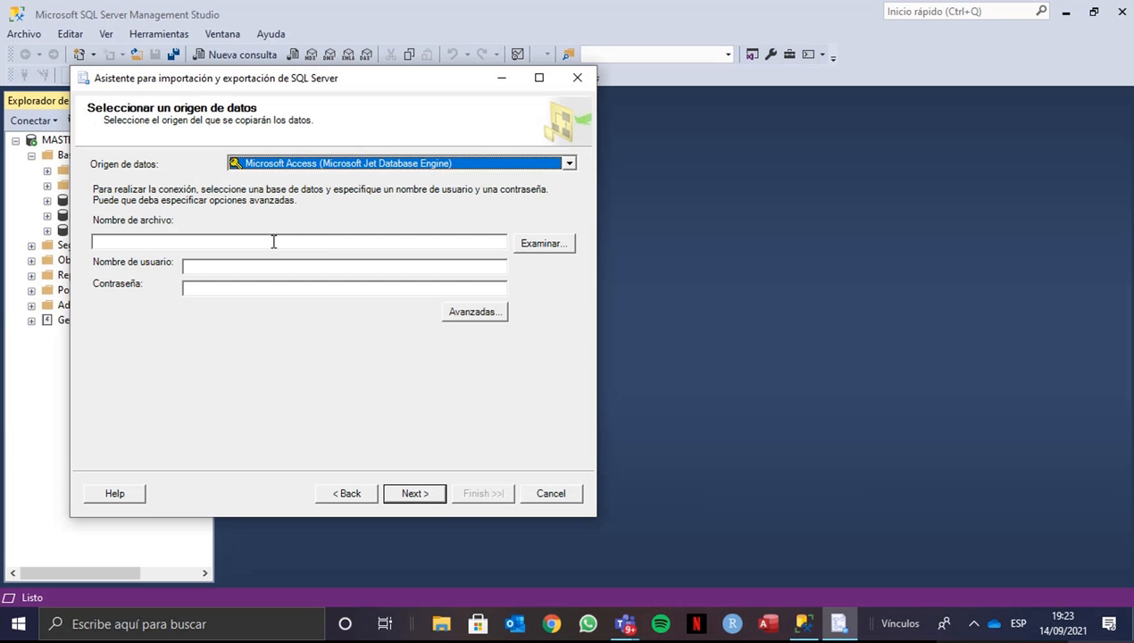
- Choose the BD-PROVEEDORES Access file in the Descargas folder as the import source file and accept the source
click(536, 245)
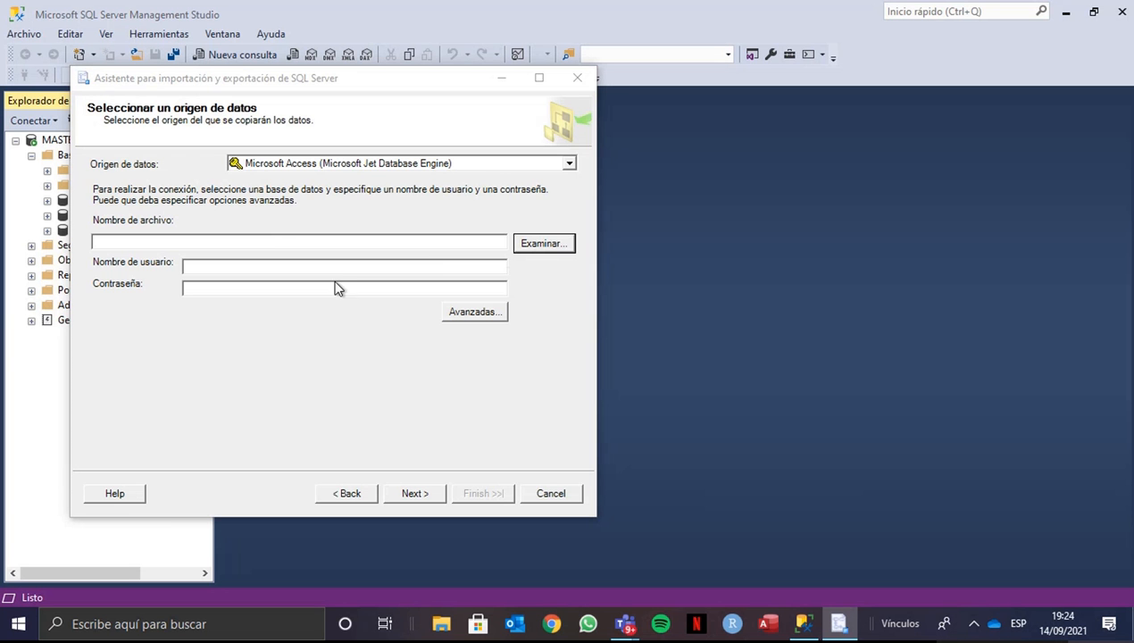
scroll(157, 375, down, 5)
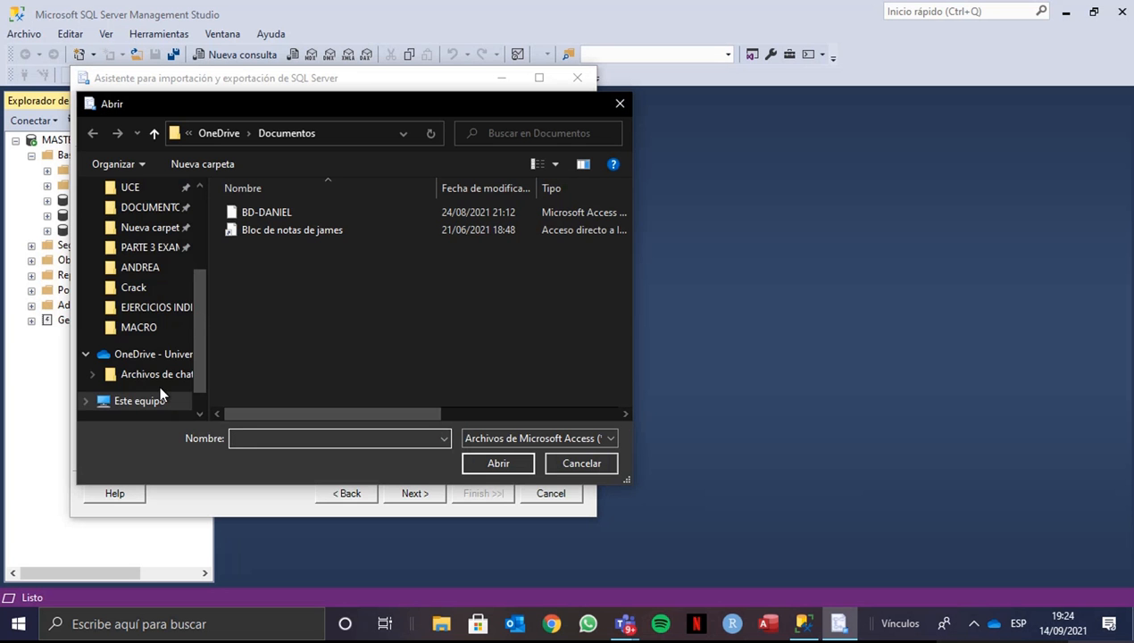
click(154, 238)
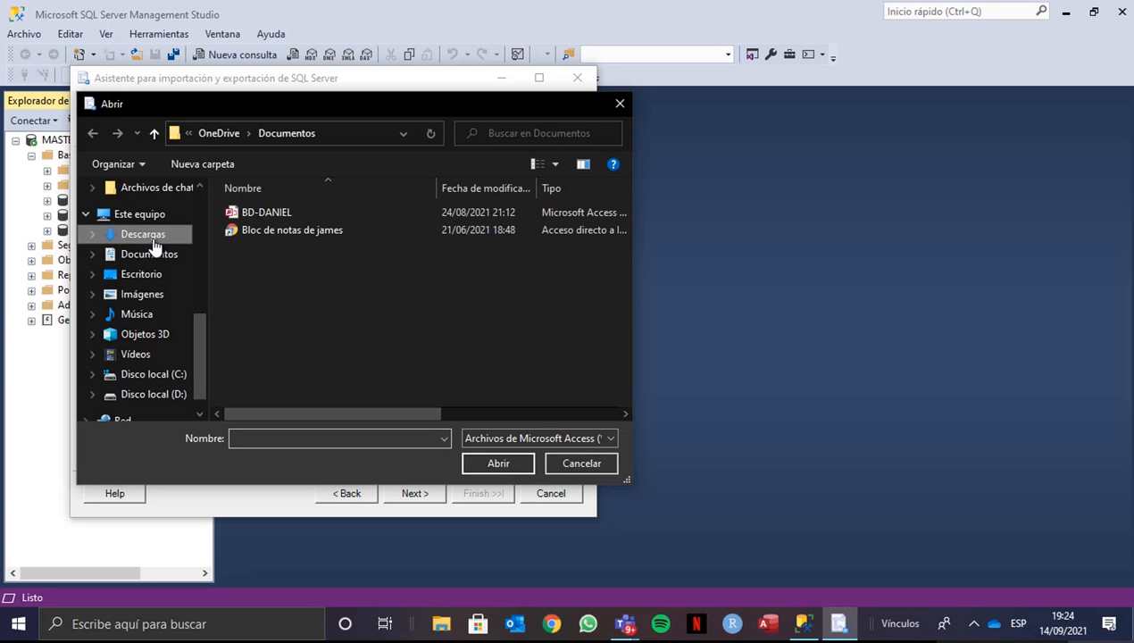
click(269, 235)
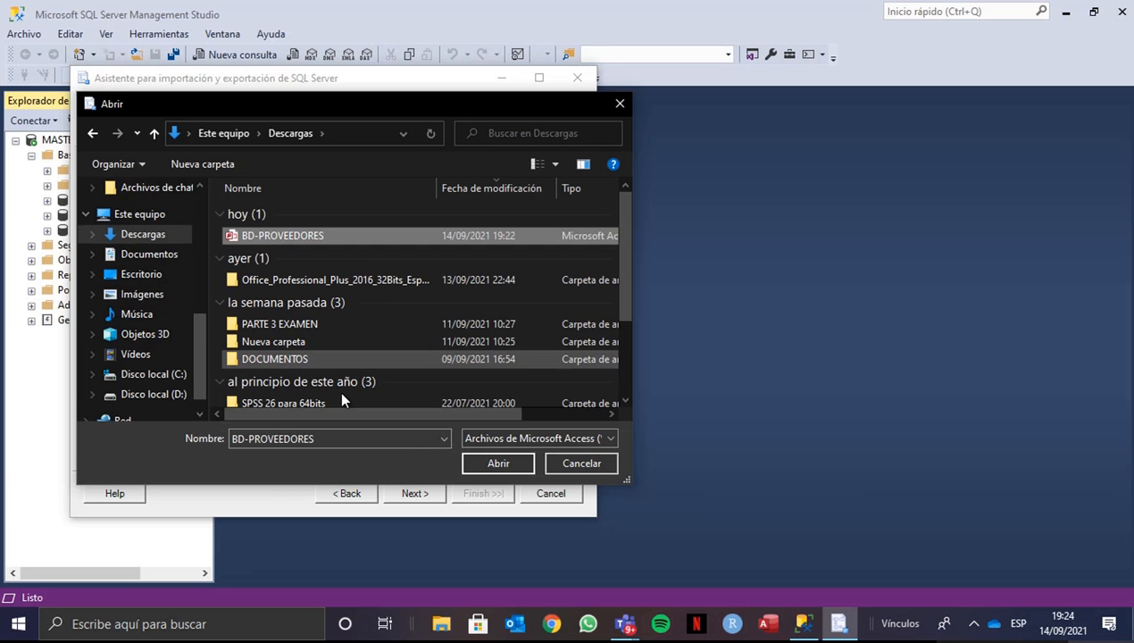
click(487, 461)
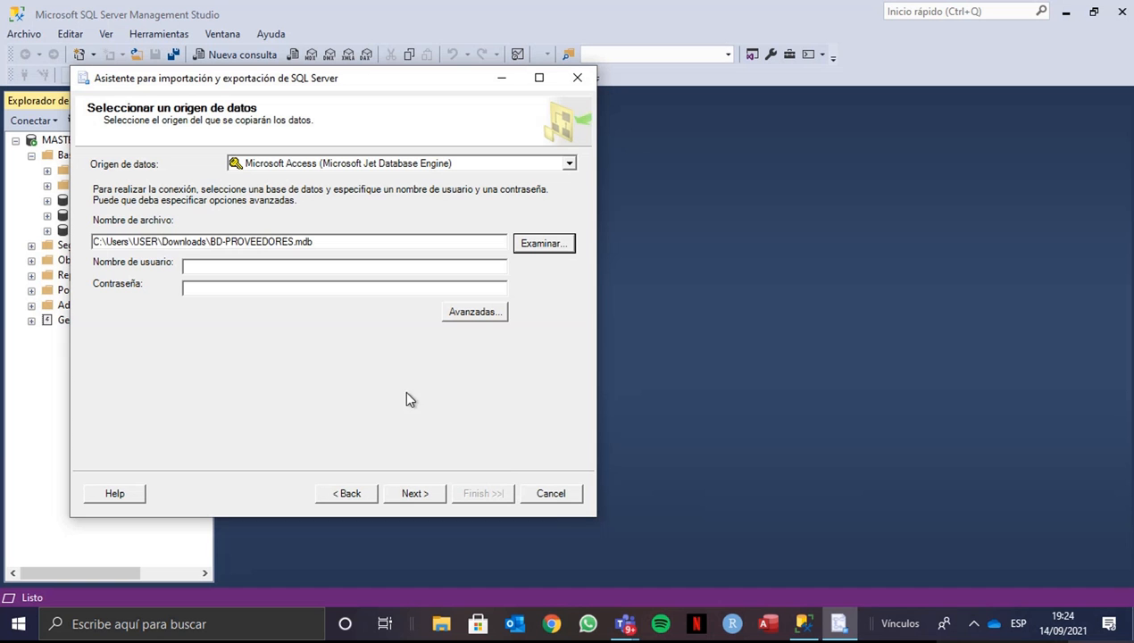
click(415, 493)
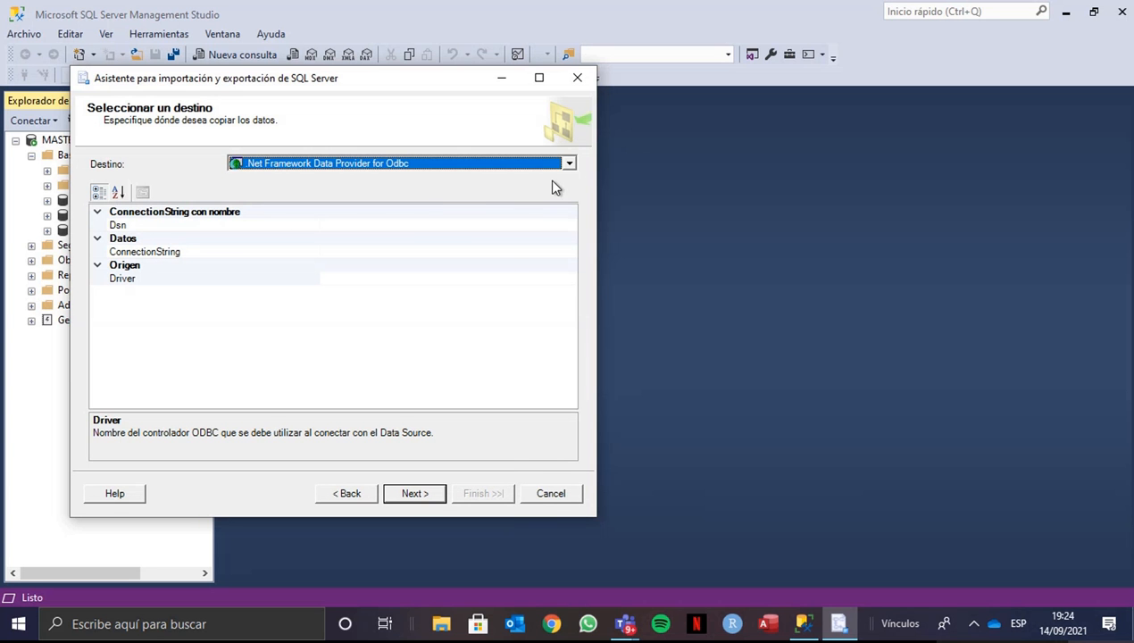
- Set the import destination to SQL Server Native Client 11.0, accepting Windows authentication and the BD-PROVEEDORES database
click(568, 163)
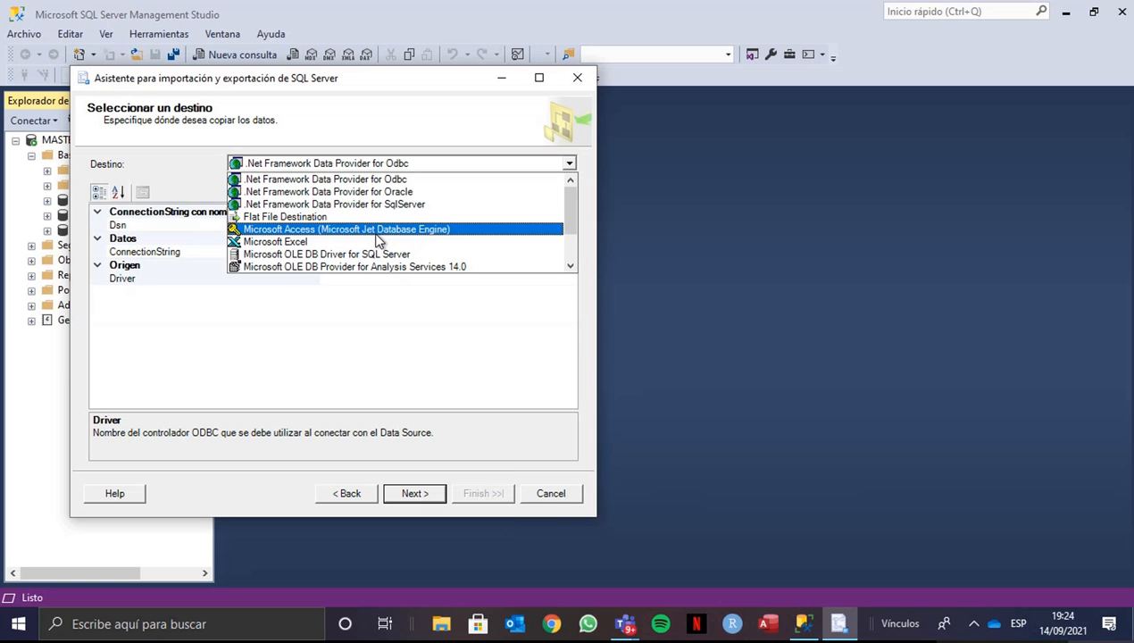
scroll(376, 239, down, 2)
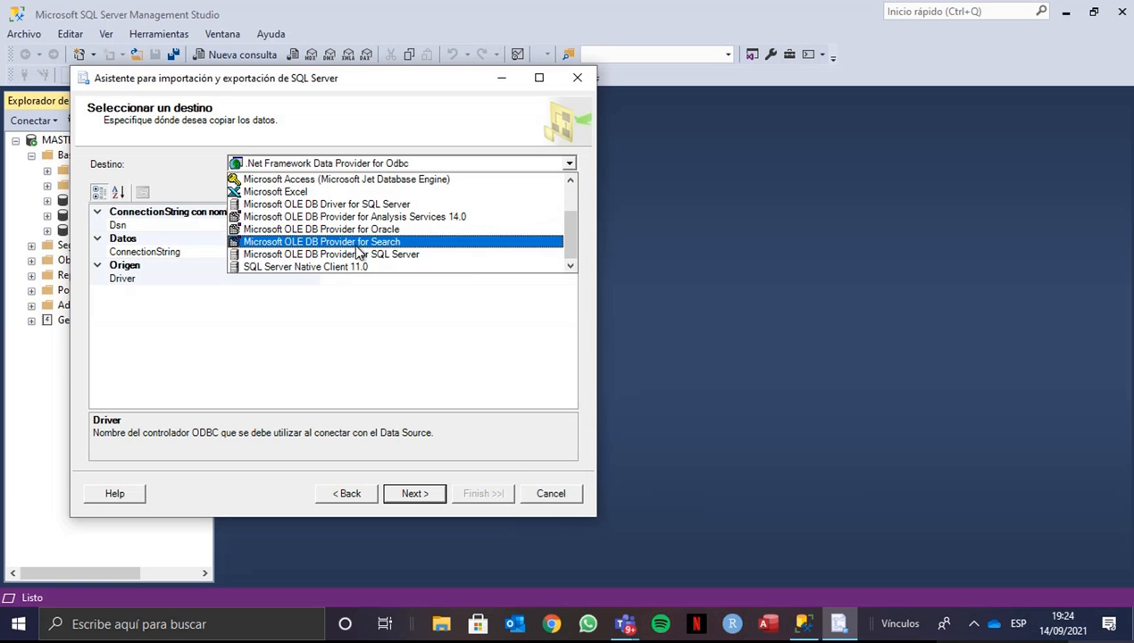
click(339, 269)
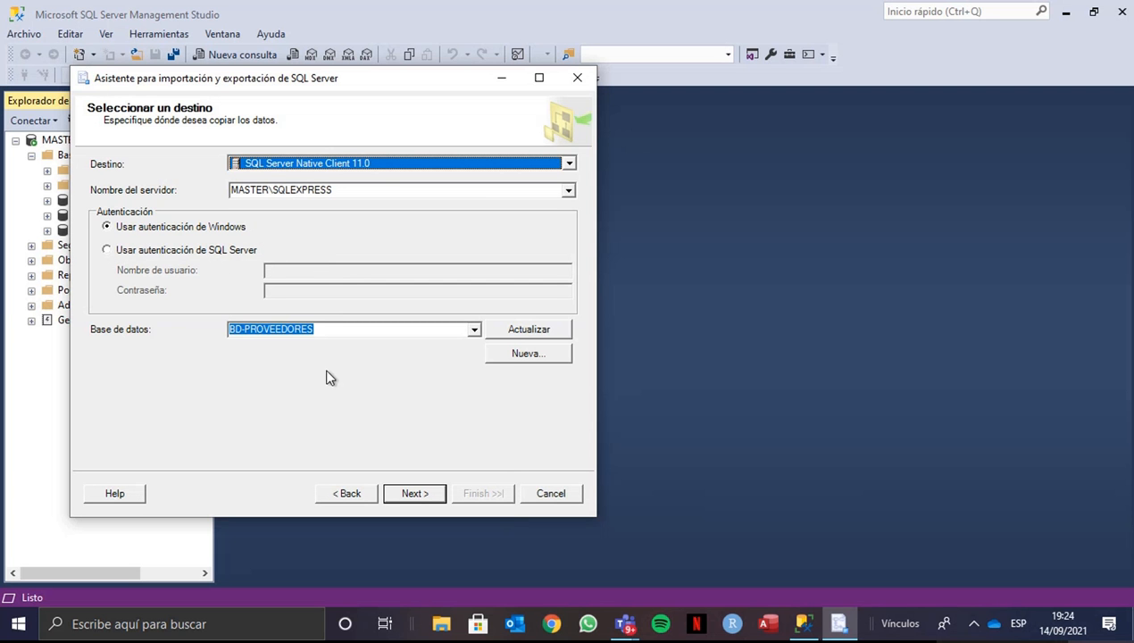
click(414, 494)
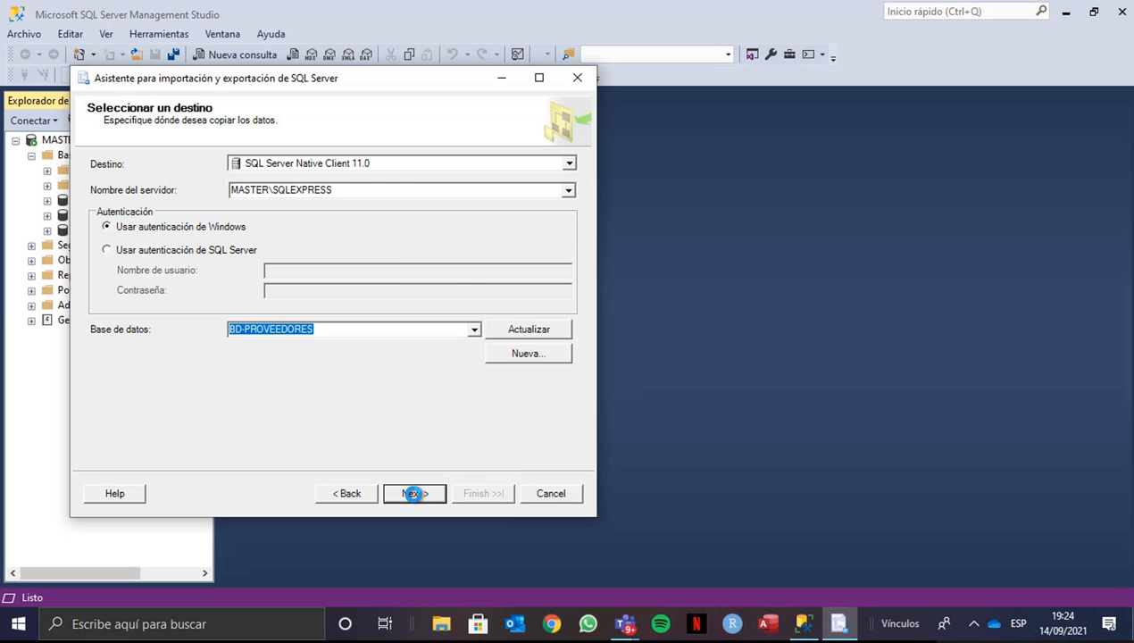
click(413, 493)
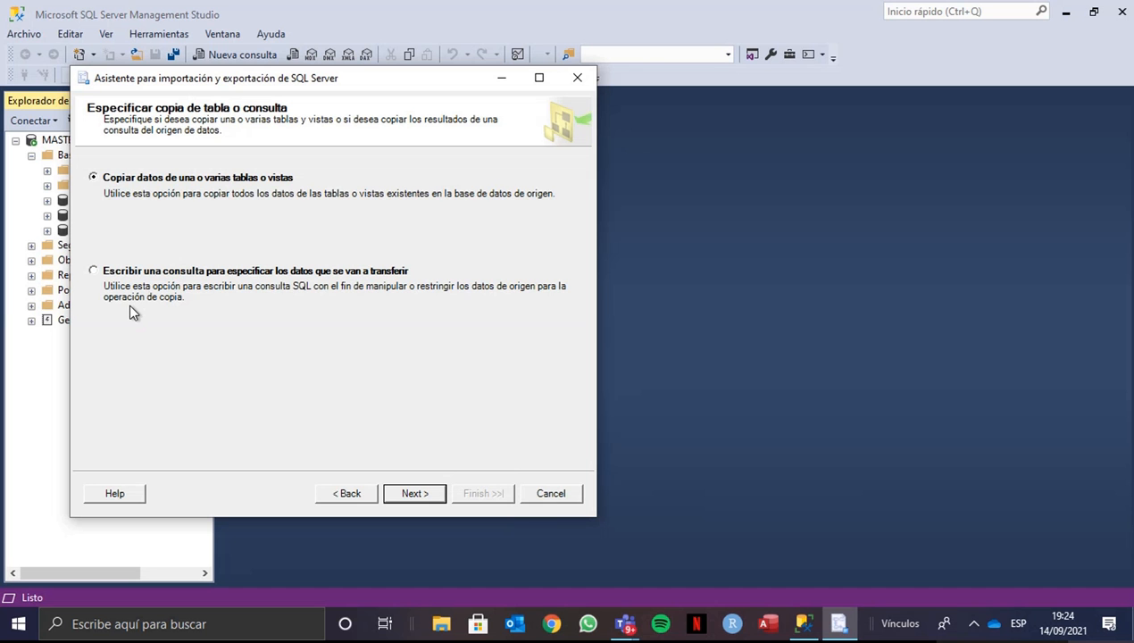
- Accept copying data from tables or views and select the CATEGORIA, PIEZA, PROVEDOR and SUMINISTRO-PROVEEDOR-PIEZA tables
click(413, 493)
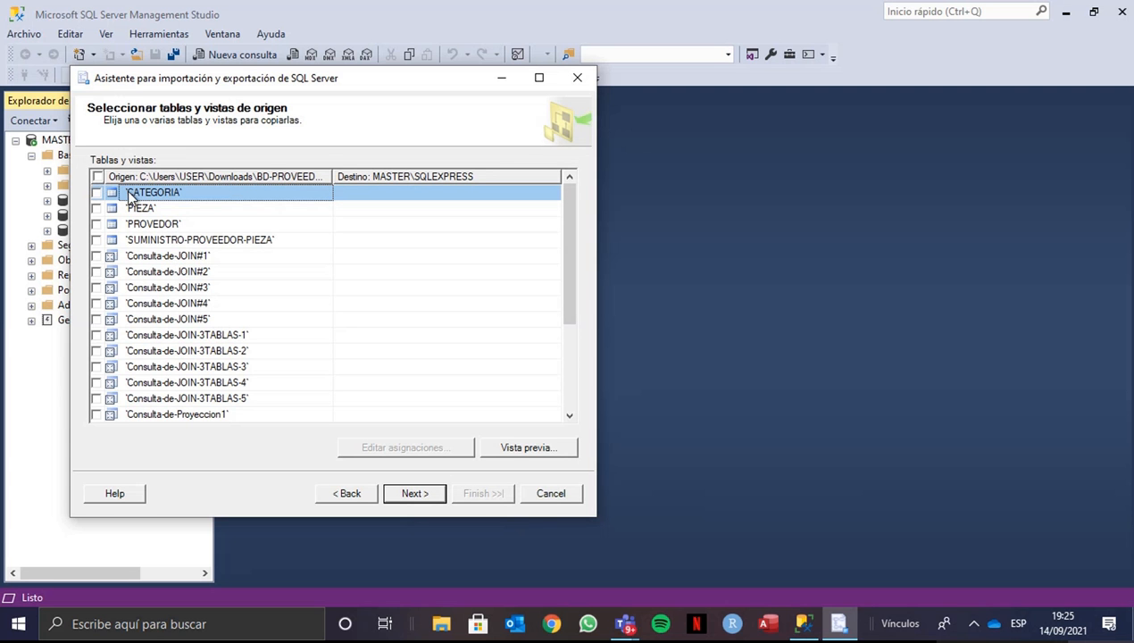
click(97, 193)
click(96, 208)
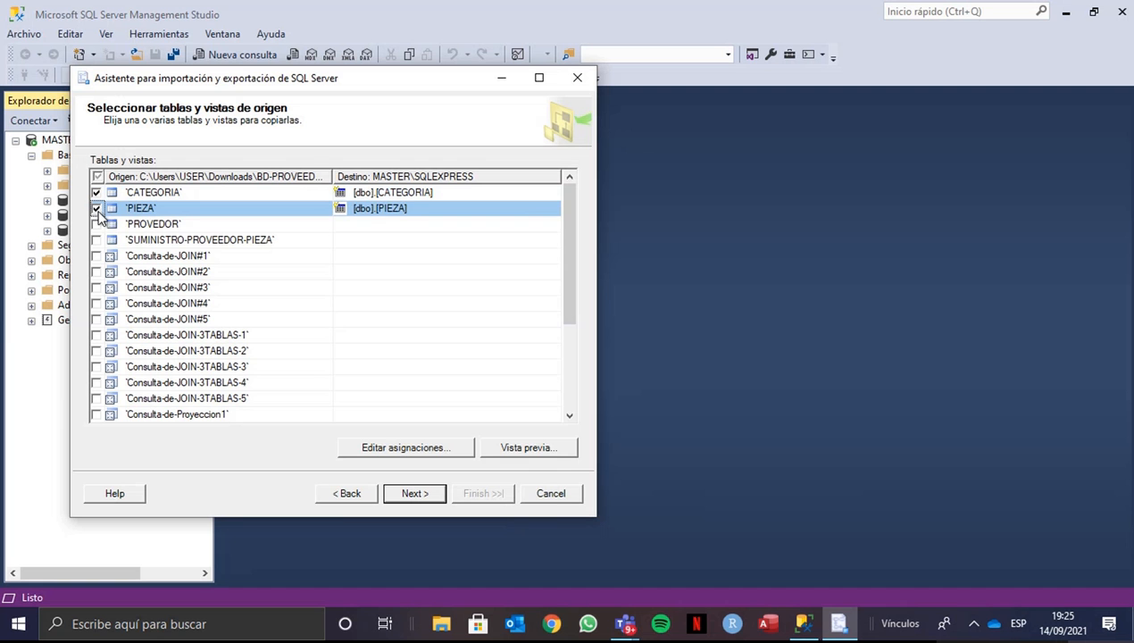
click(96, 224)
click(97, 241)
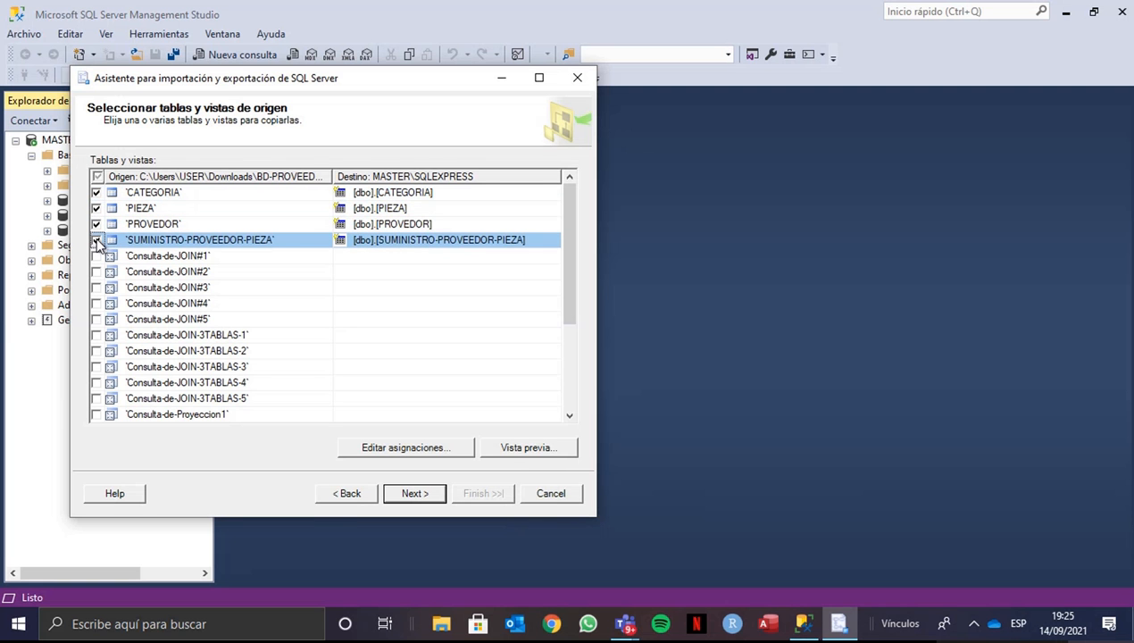
click(402, 496)
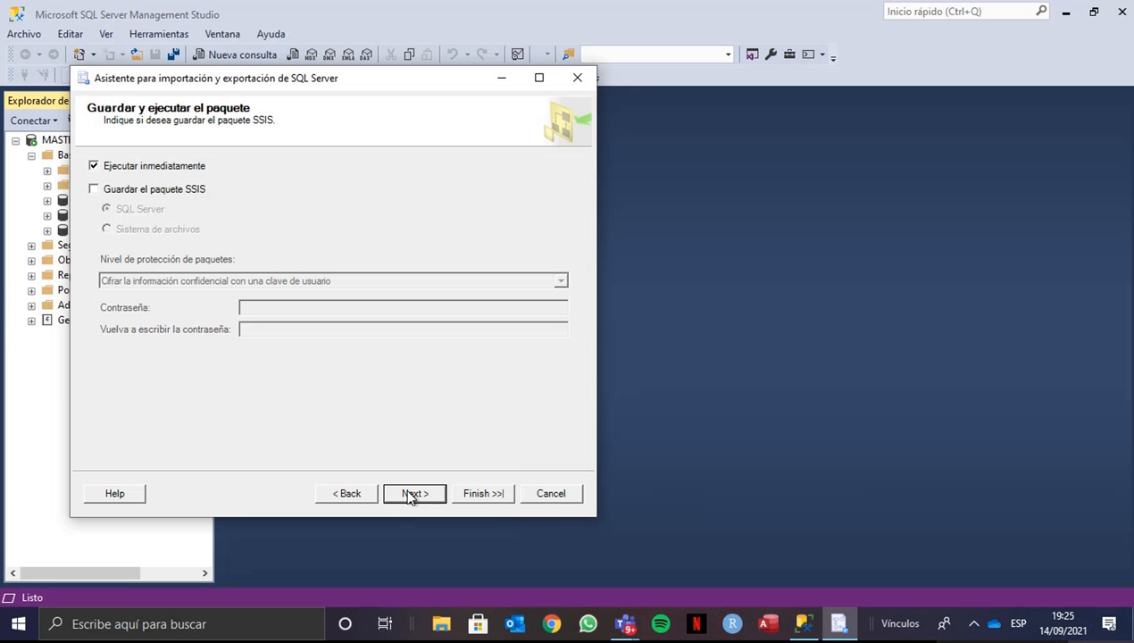
- Accept immediate execution without saving the SSIS package, review the summary, run the import and close the wizard
click(410, 494)
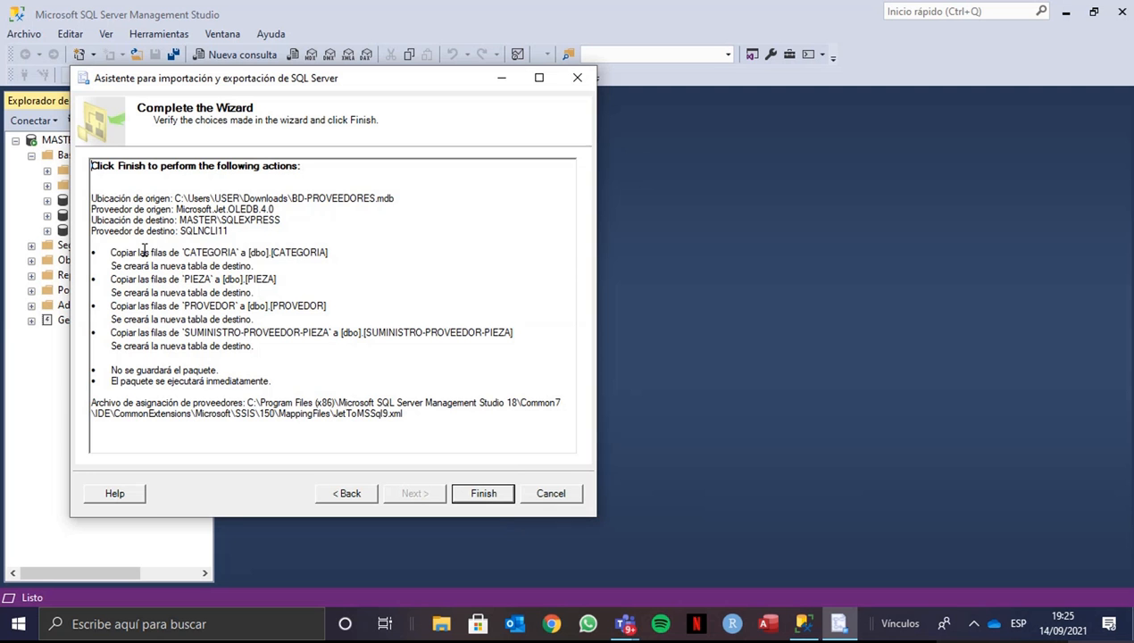
drag(111, 254, 266, 254)
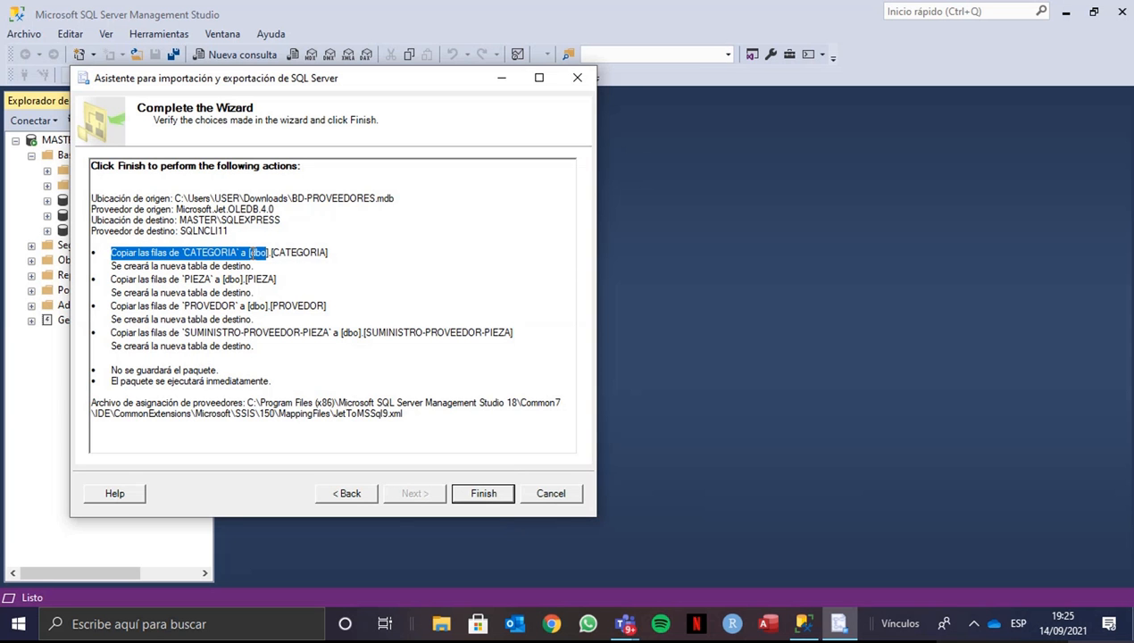
click(252, 343)
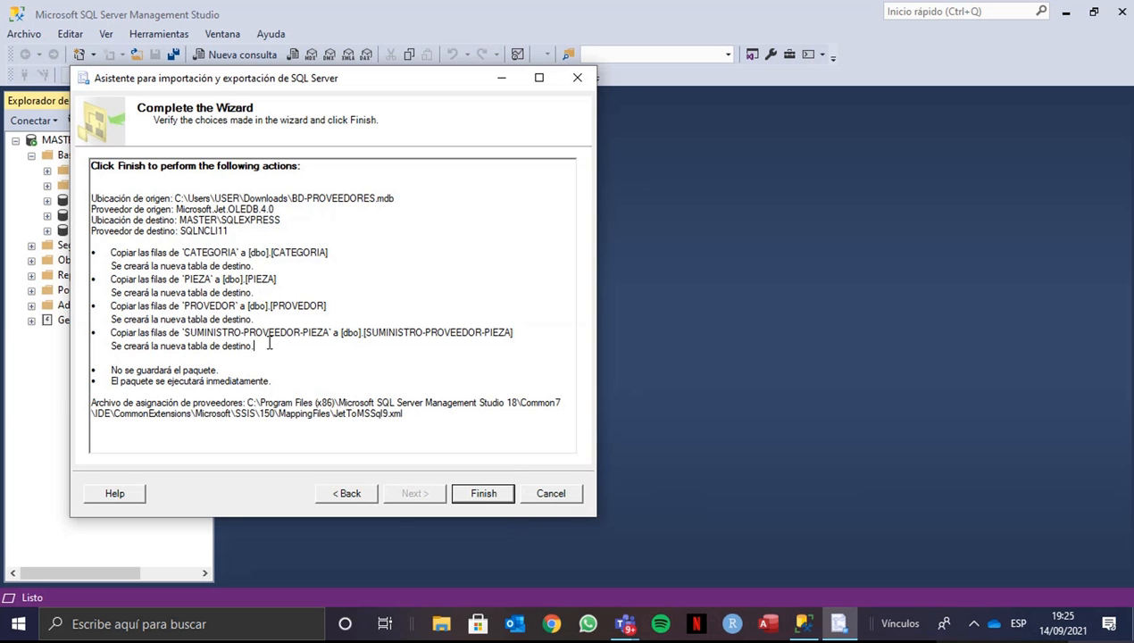
click(475, 499)
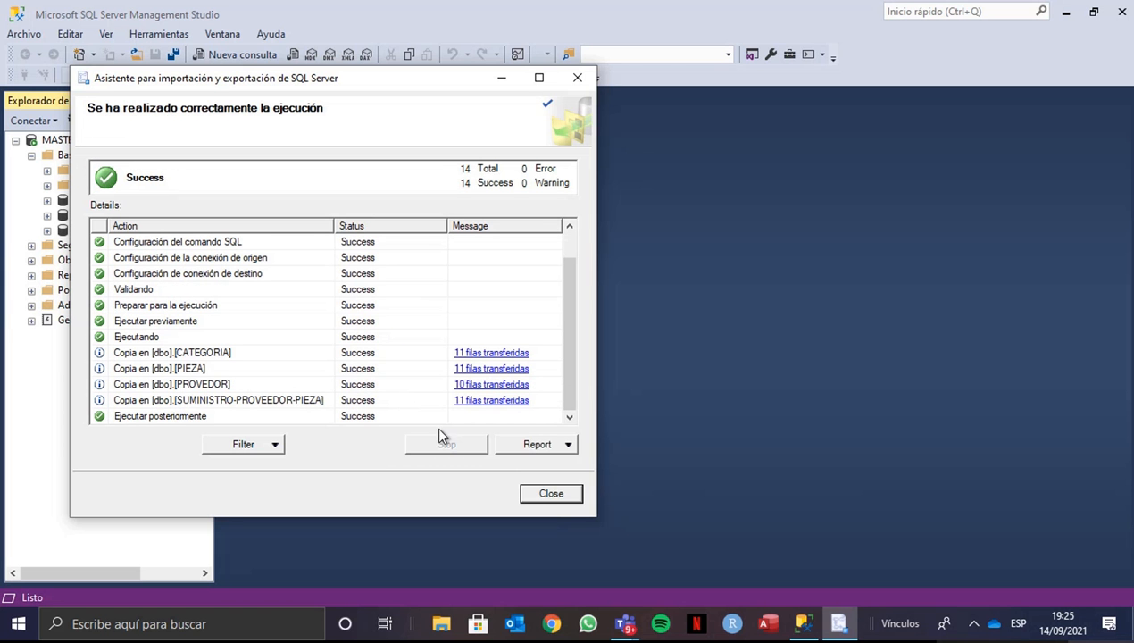
click(541, 494)
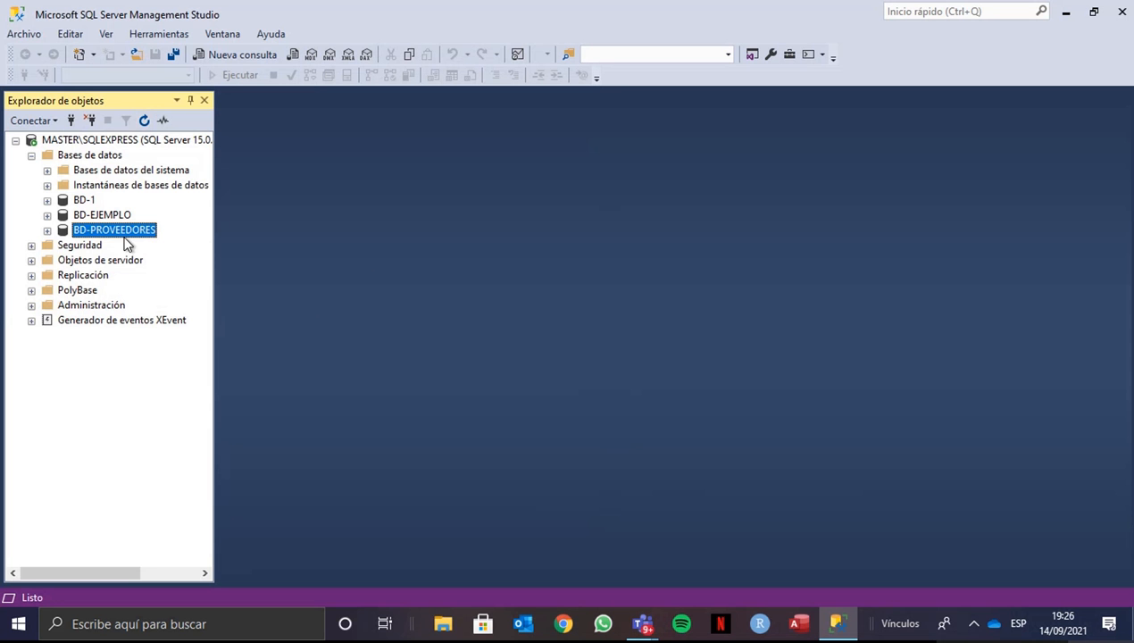
- Expand the BD-PROVEEDORES database and open a new query for it
click(48, 231)
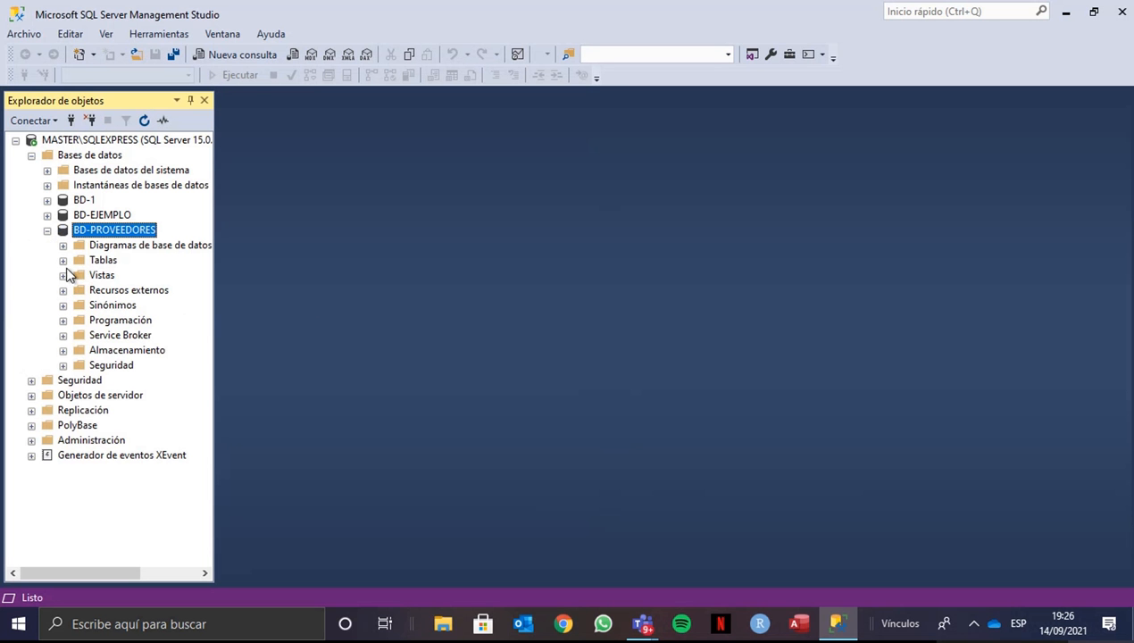
click(246, 61)
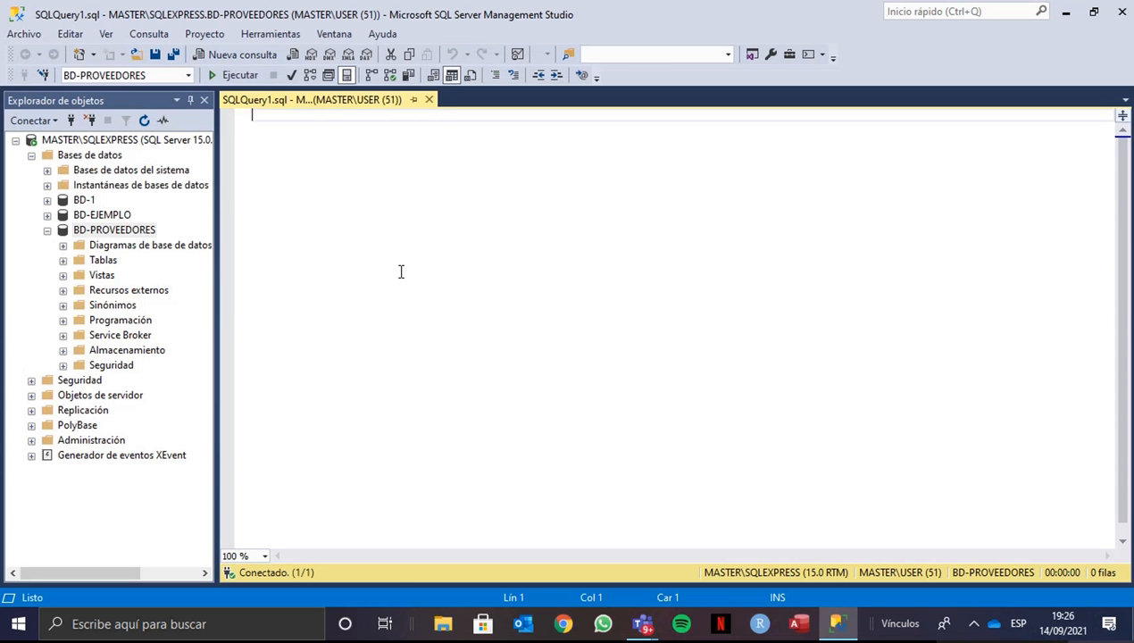
- Start the query with a SELECT clause that returns the Nombre_pieza column
text(S)
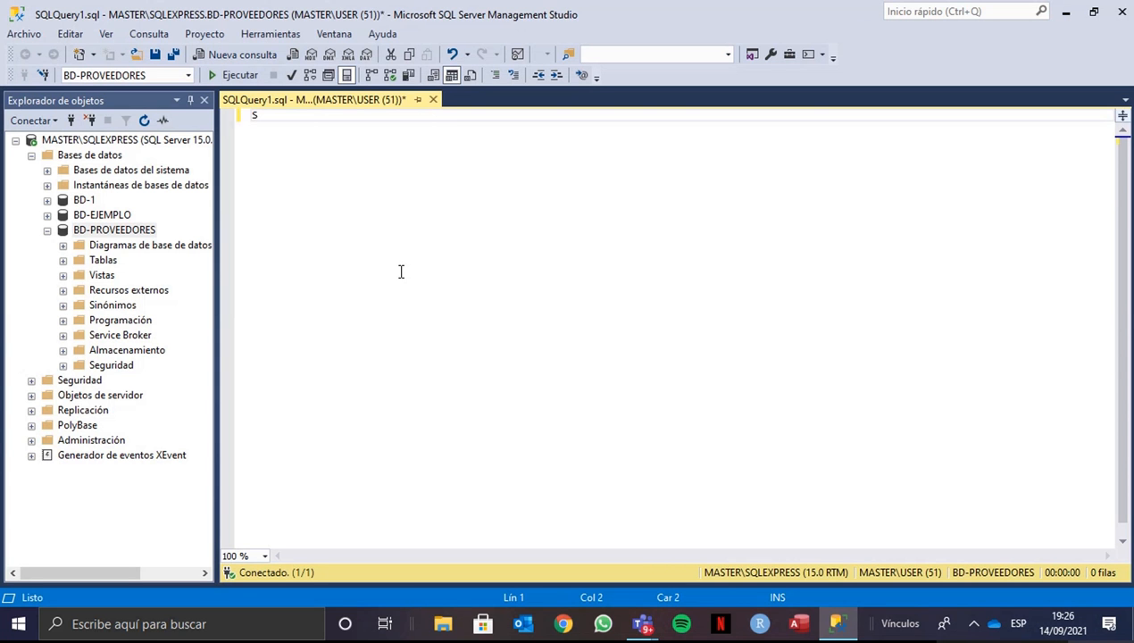
text(ELECT Nombre_)
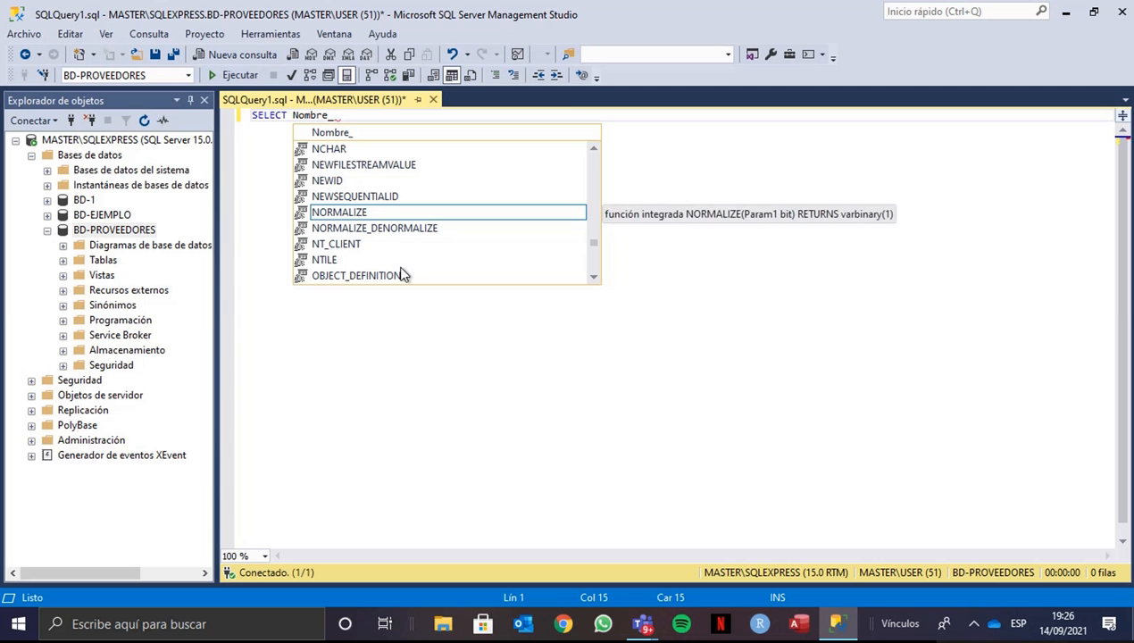
text(PIEZ)
key(BackSpace)
key(BackSpace)
key(BackSpace)
key(BackSpace)
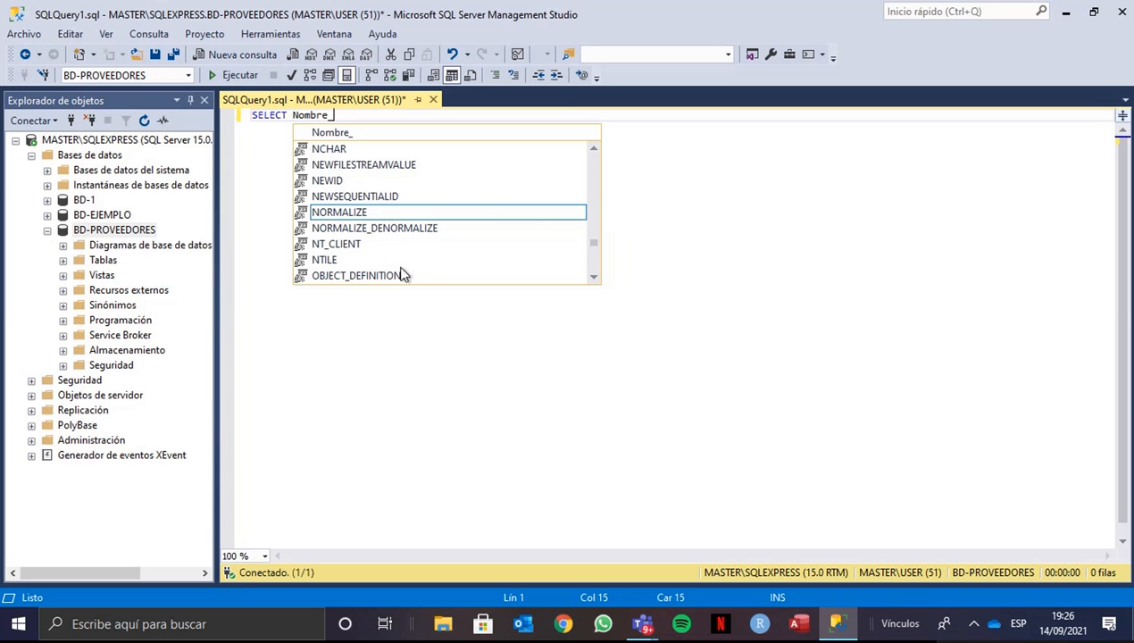
text(pieza)
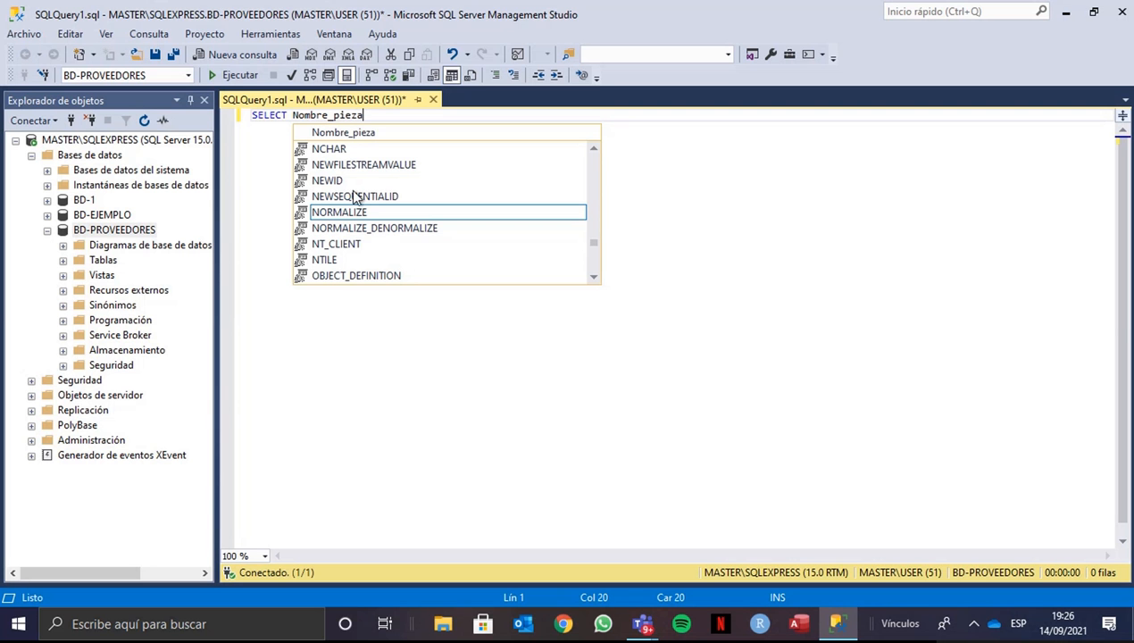
text(, )
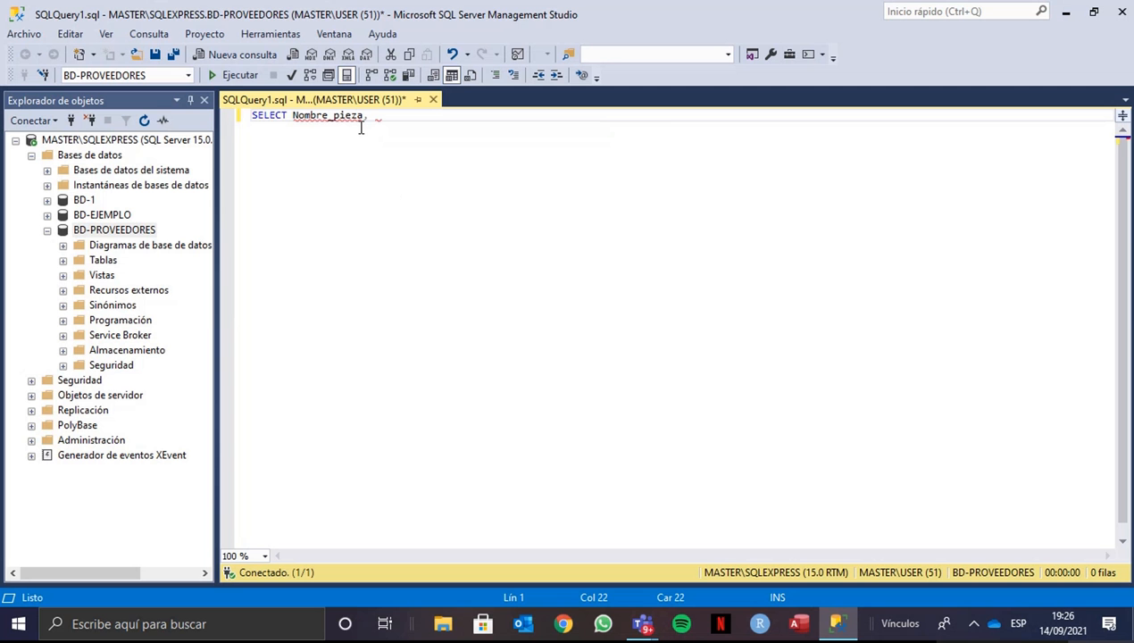
text(Colo)
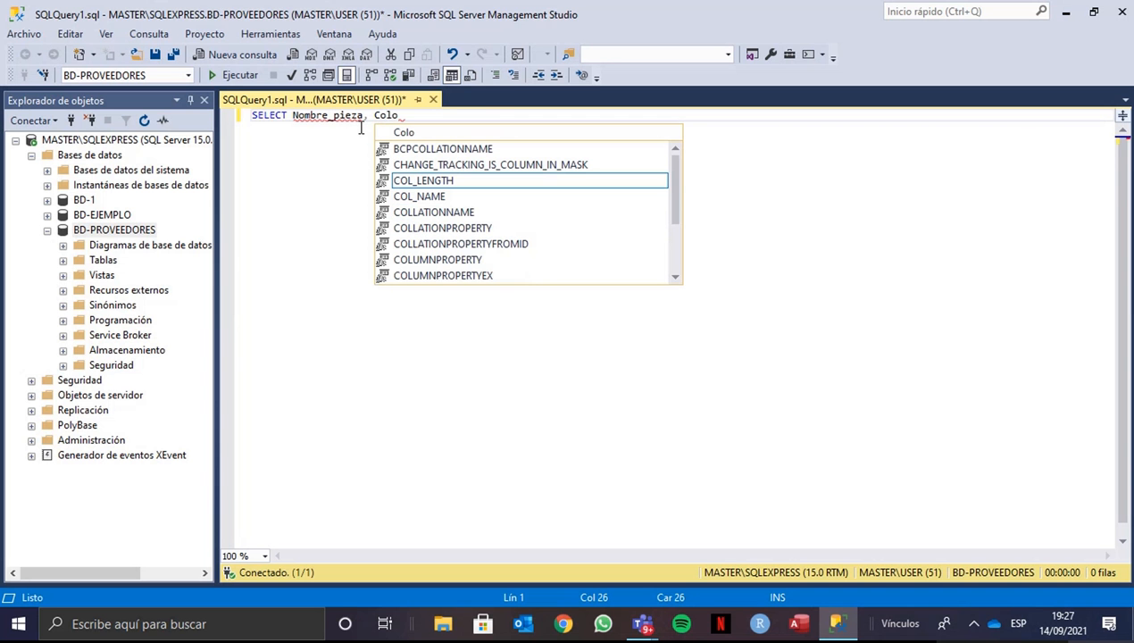
text(r_pieza)
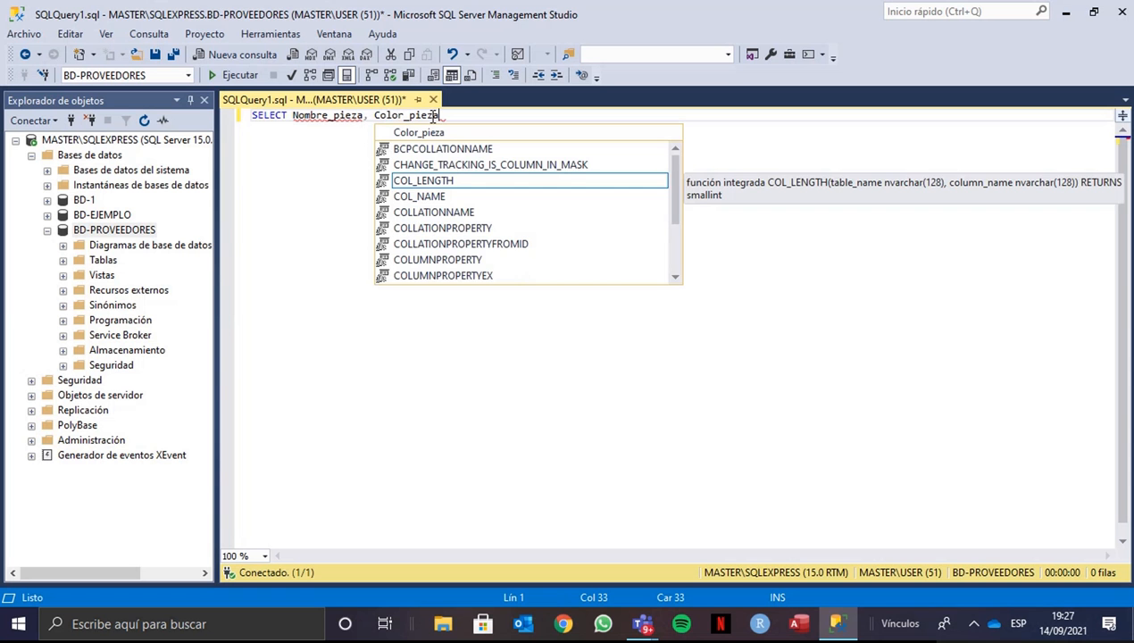
- Add Color_pieza as the second column of the SELECT clause
key(Escape)
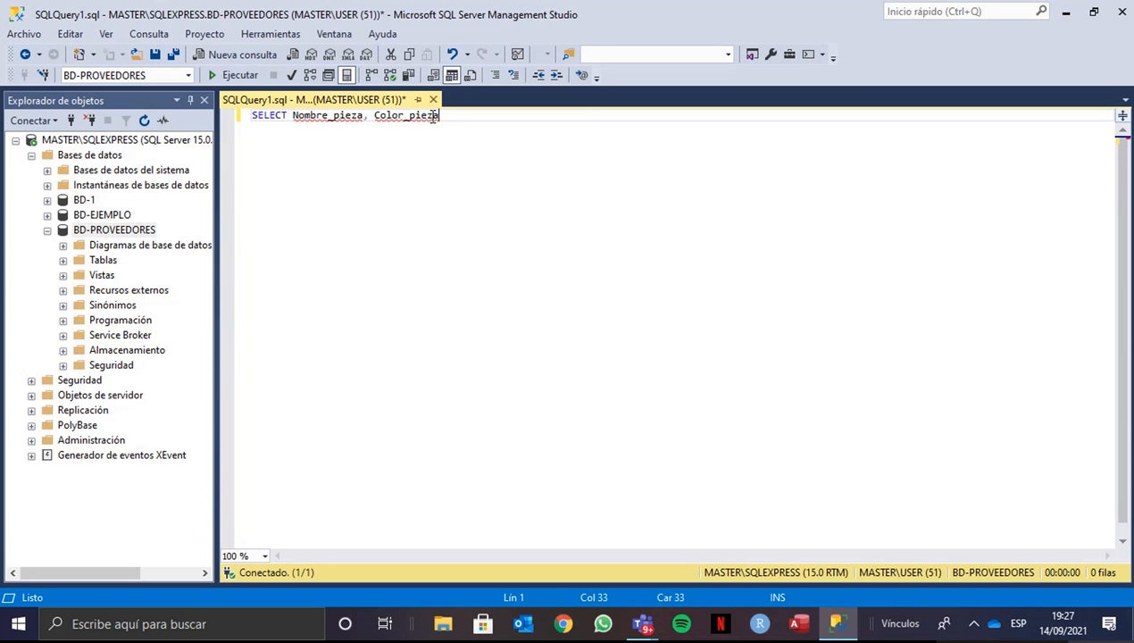
- Write a FROM clause on the second line that takes the data from the PIEZA table
key(Return)
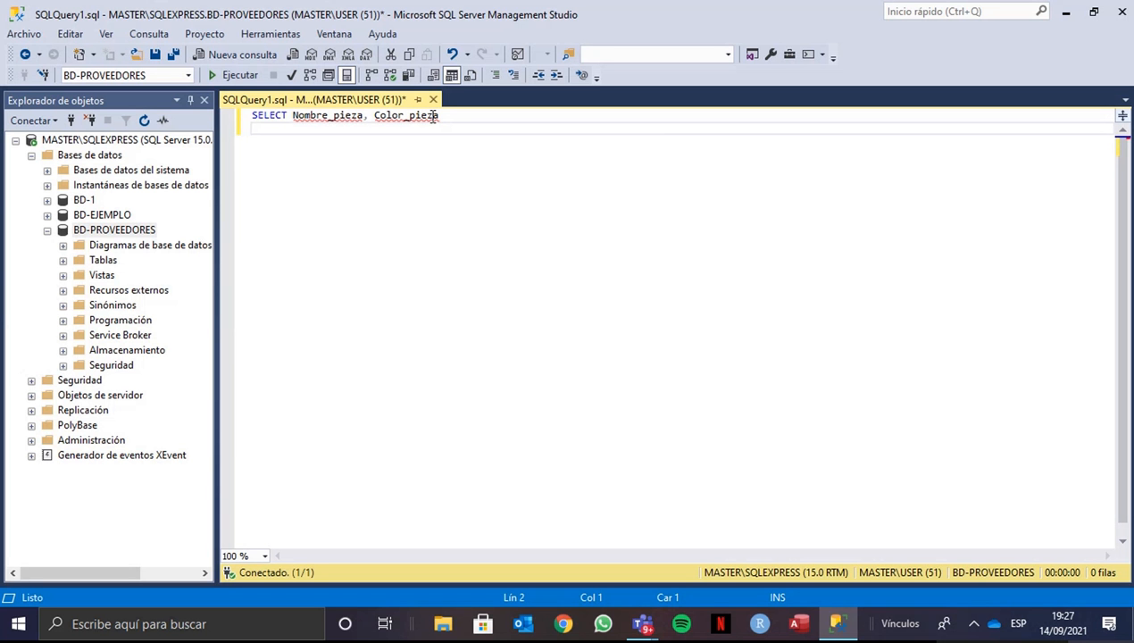
text(FROM)
text(PIEZ)
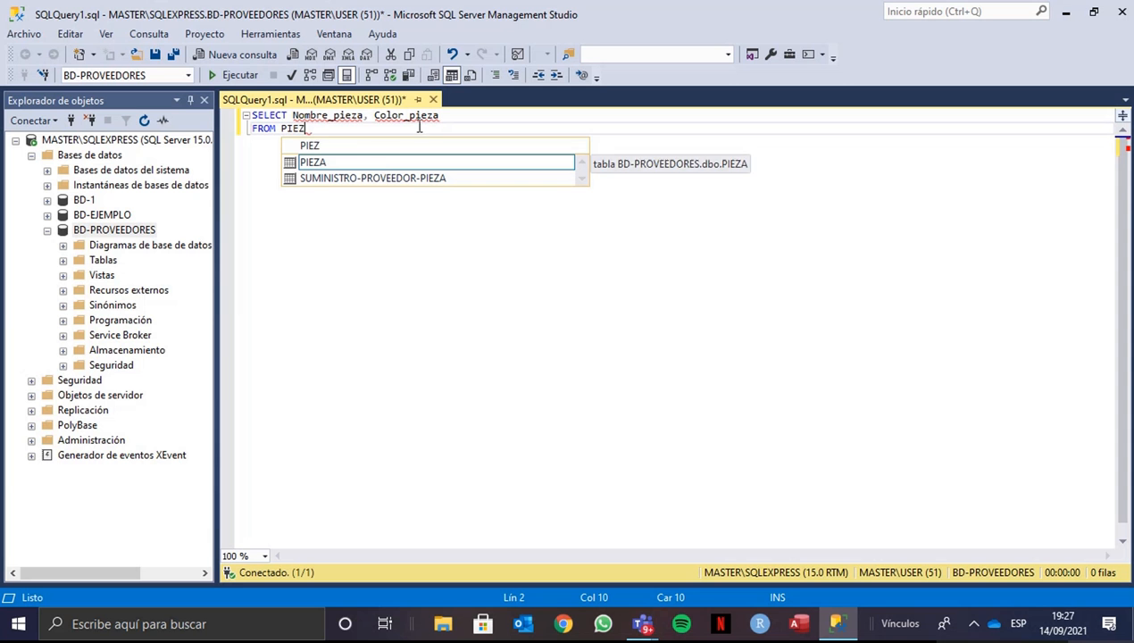
text(A)
click(314, 165)
double_click(314, 164)
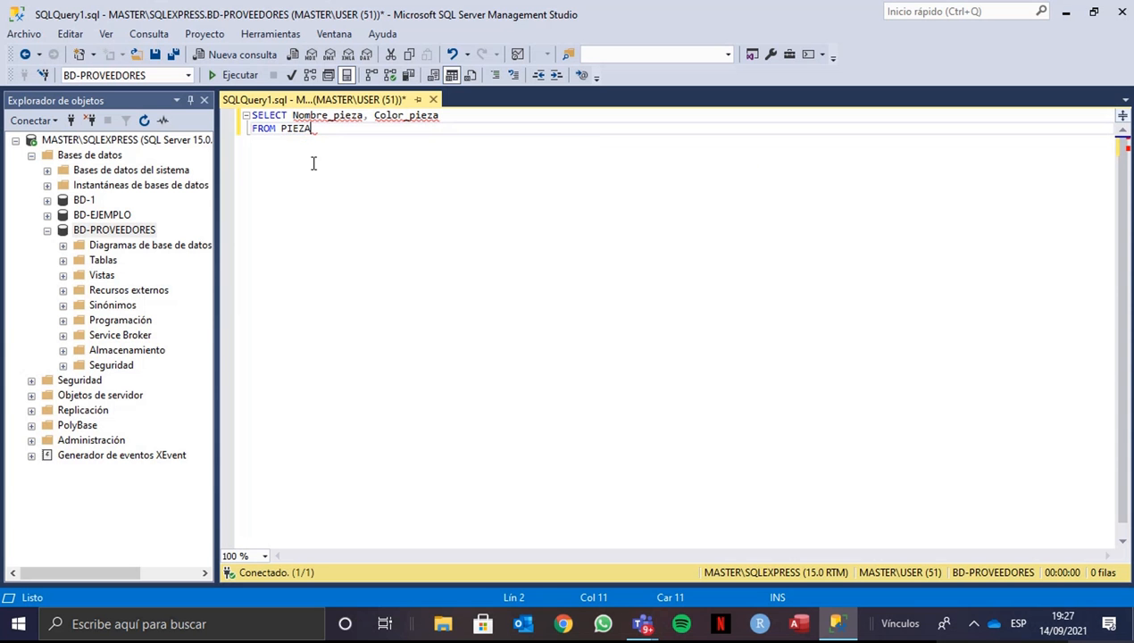
- Add the condition WHERE Color_pieza = 'NEGRO' on the third line and execute the query
key(Return)
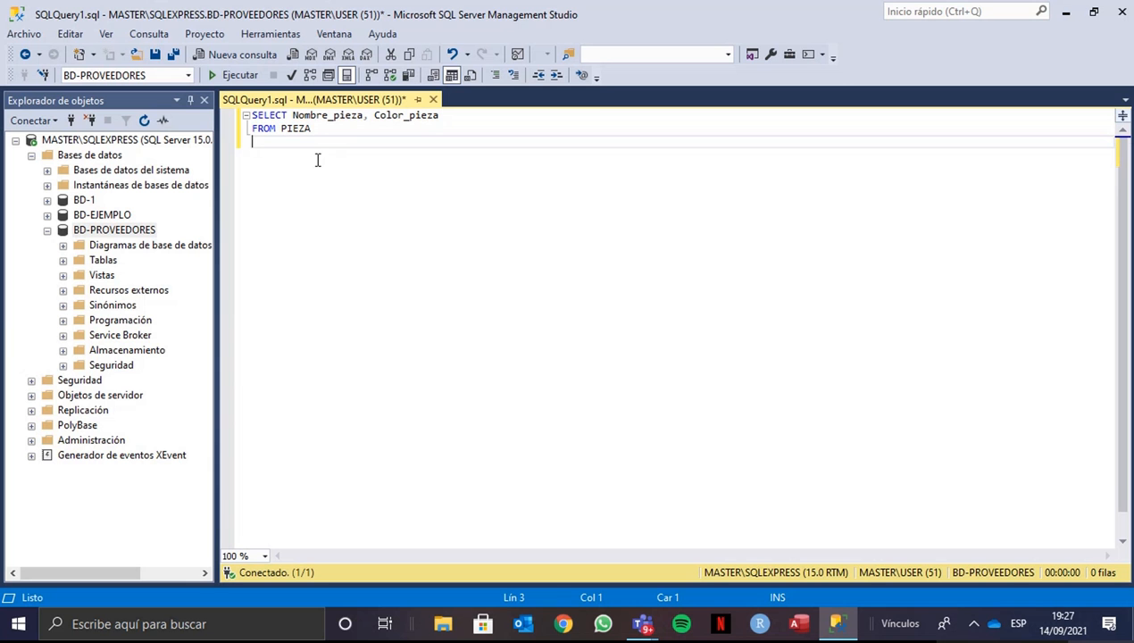
text(WHERE Color)
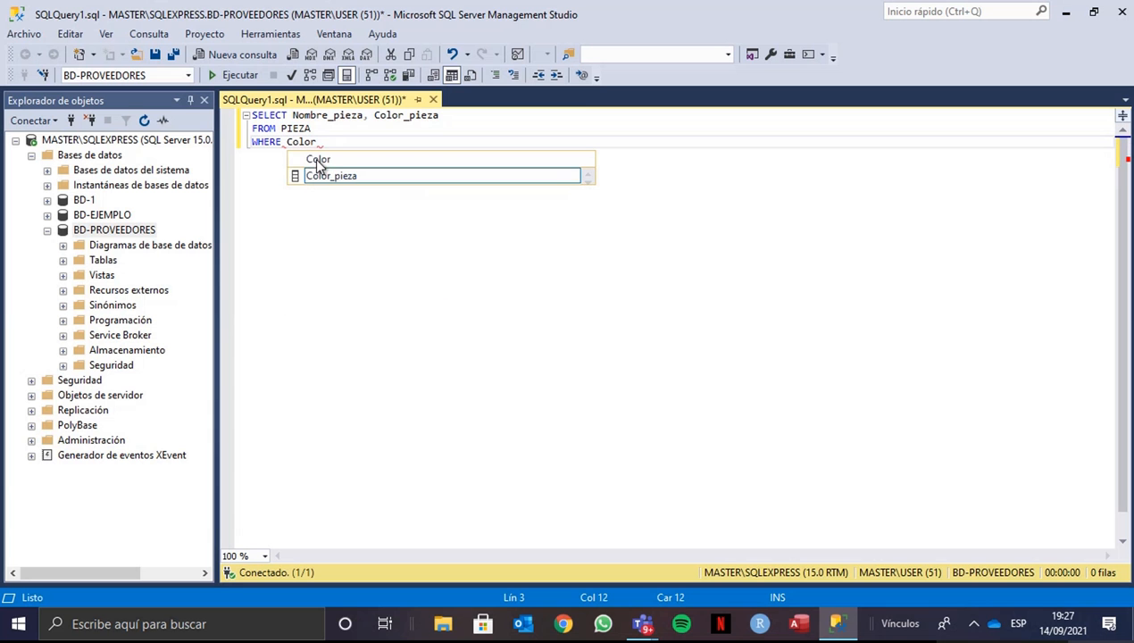
text(_pieza =)
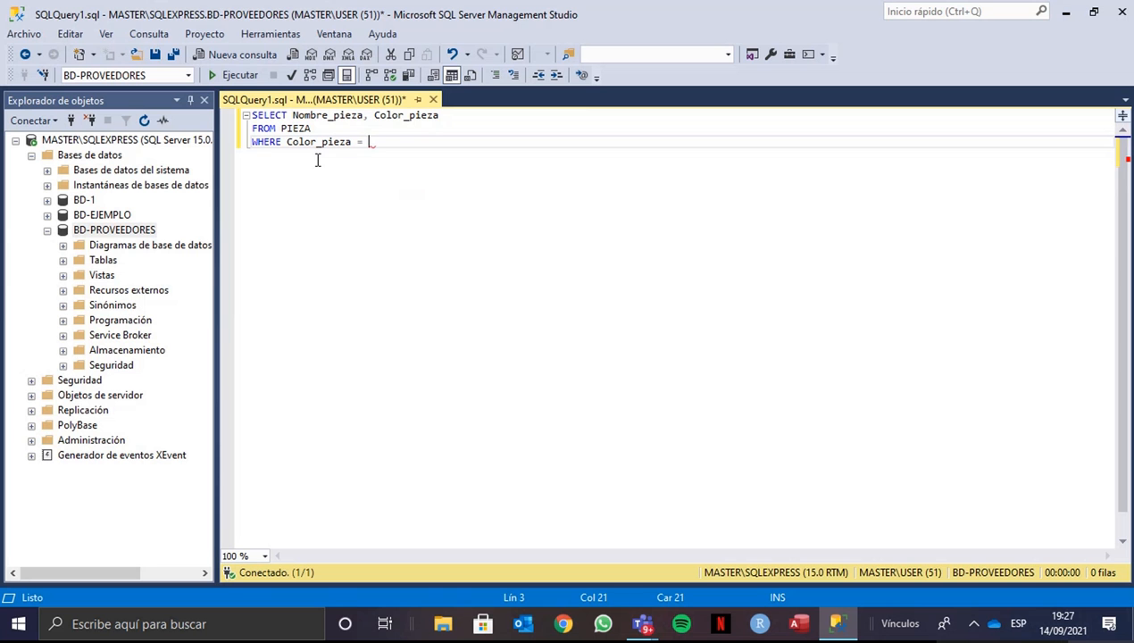
text( ')
key(Left)
text(NEGRO)
key(Right)
click(238, 75)
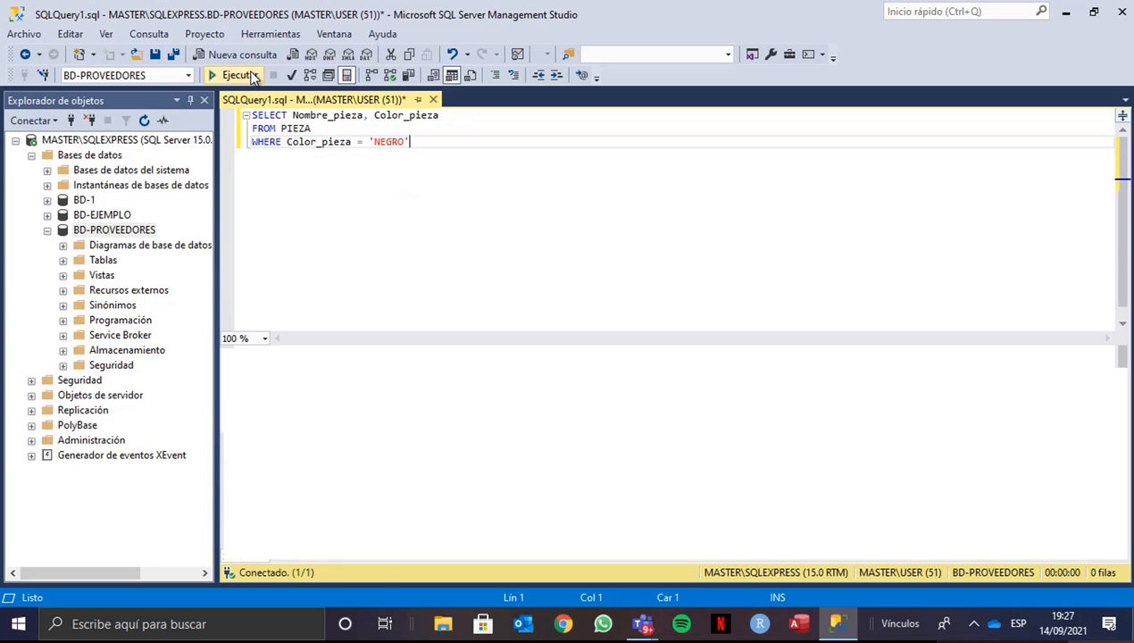